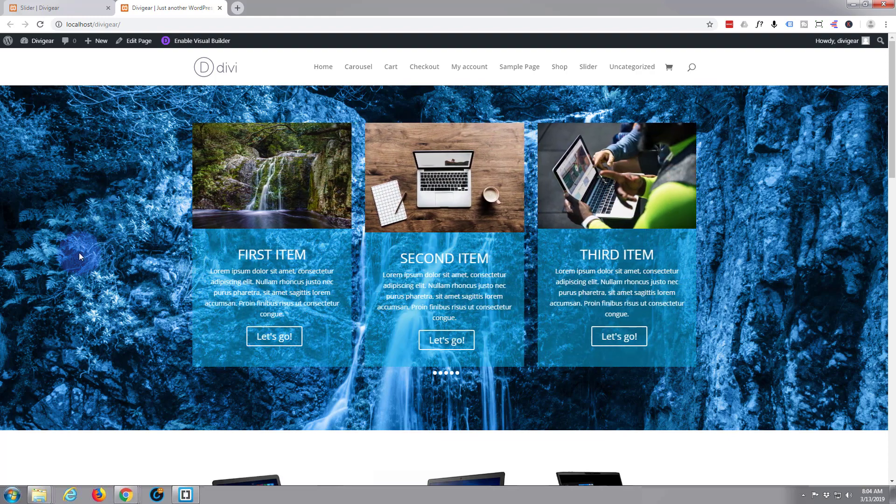
- On the live home page, test the first image's product link and the purple laptop lightbox
scroll(79, 253, down, 10)
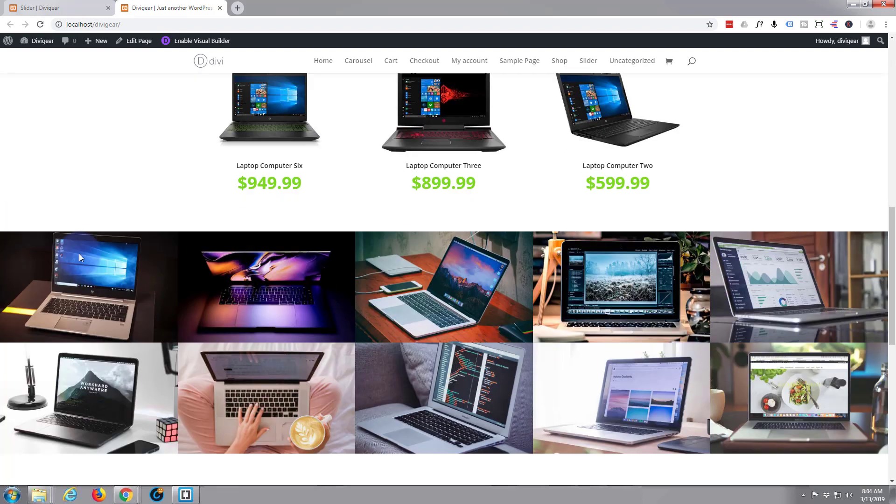
scroll(80, 254, down, 2)
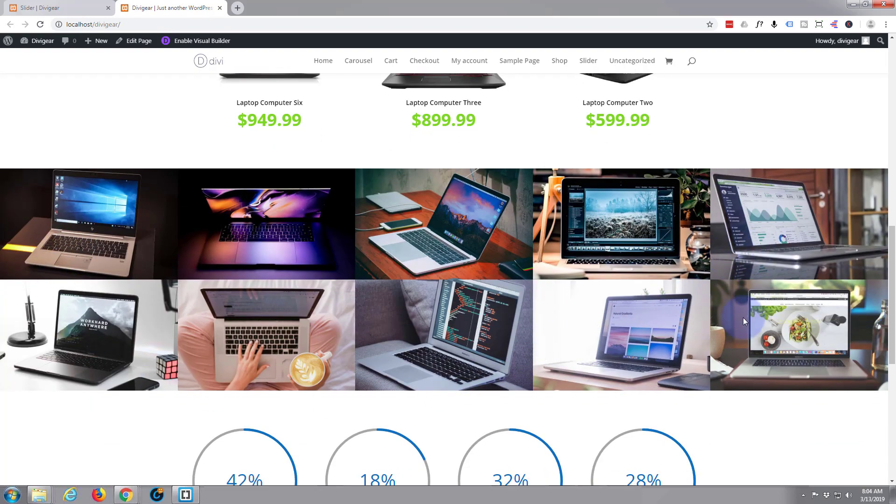
click(84, 226)
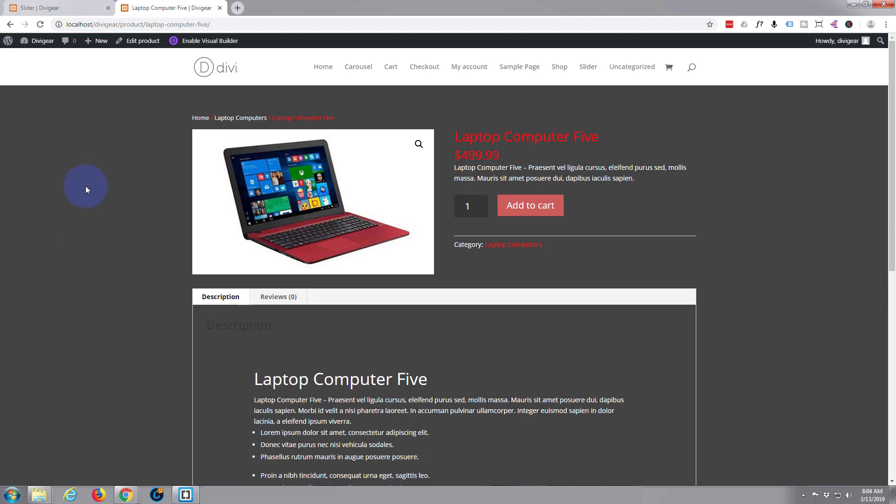
click(10, 24)
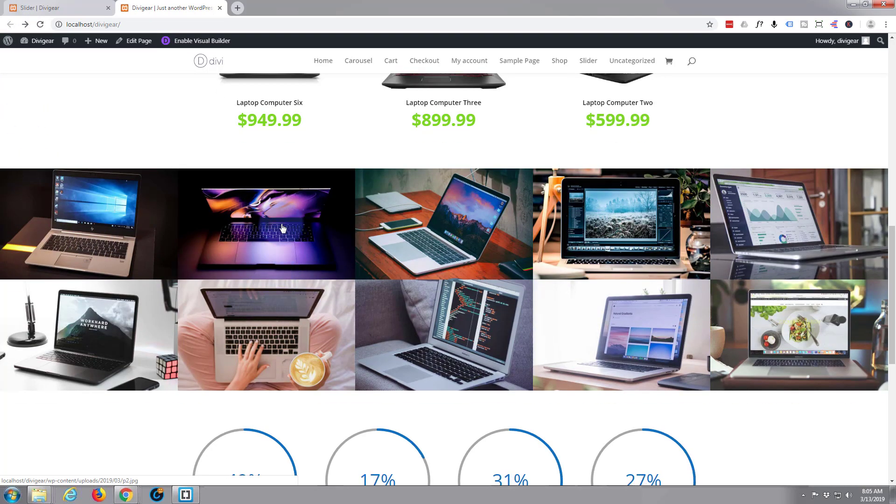
click(281, 232)
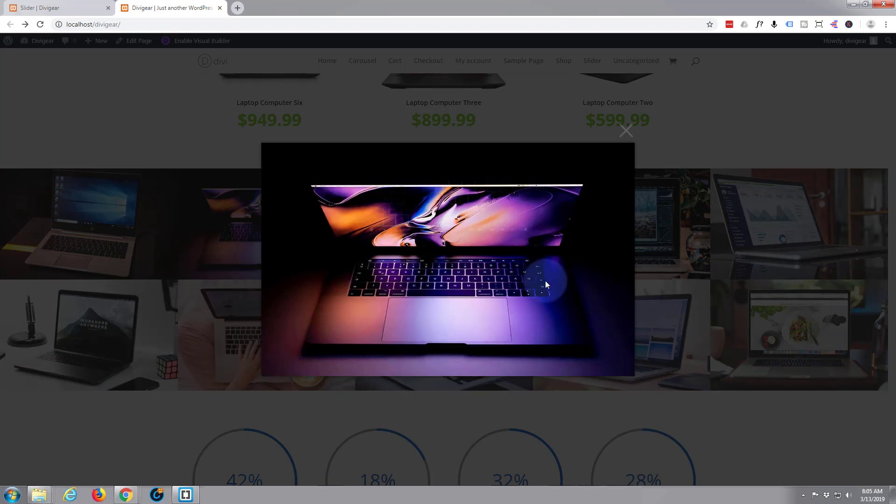
click(626, 131)
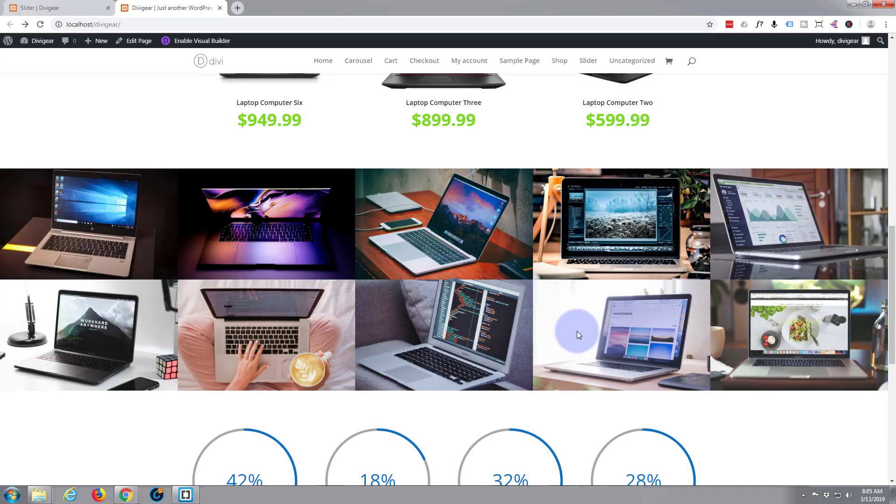
scroll(579, 315, up, 2)
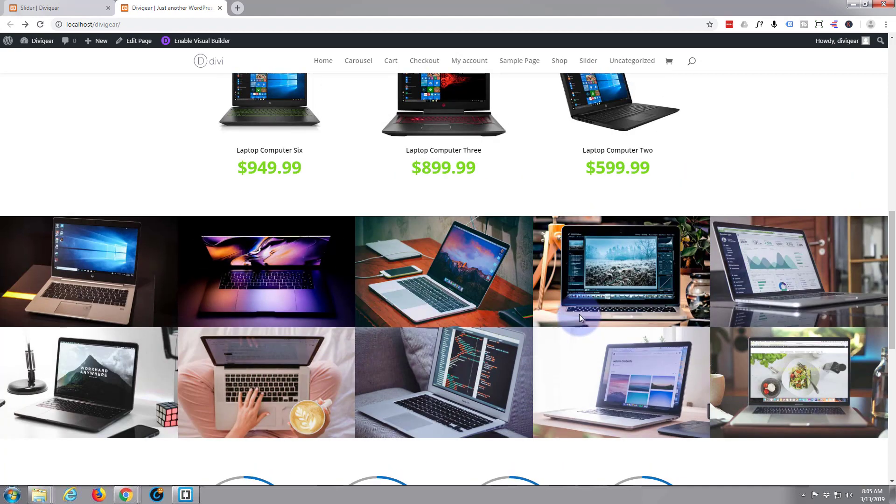
scroll(578, 314, down, 1)
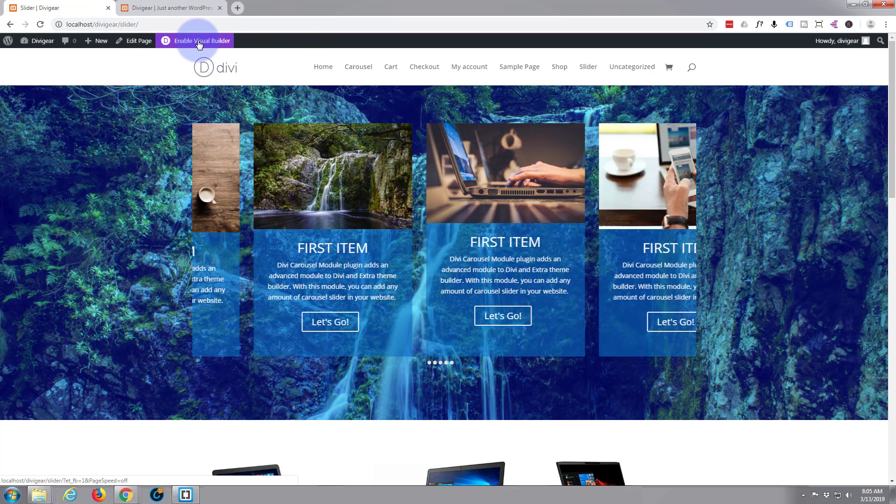
- Enable the Visual Builder on the Slider page and scroll to the laptop grid and circles
click(199, 44)
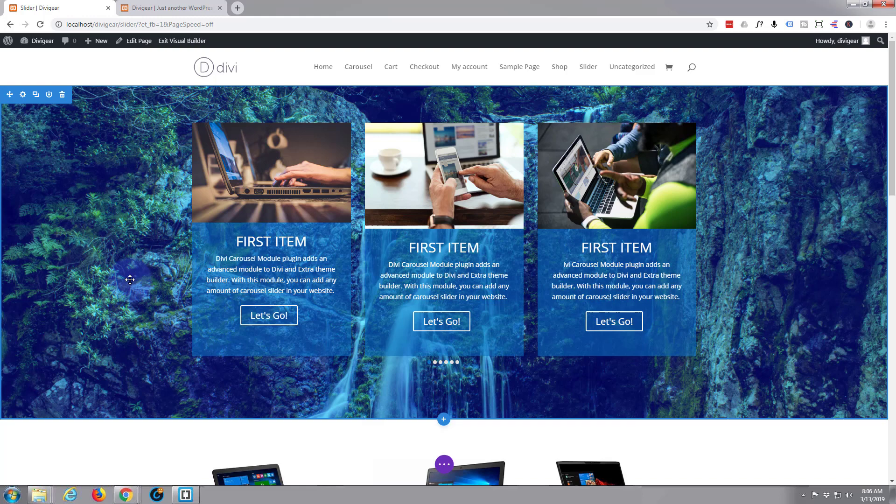
scroll(130, 280, down, 6)
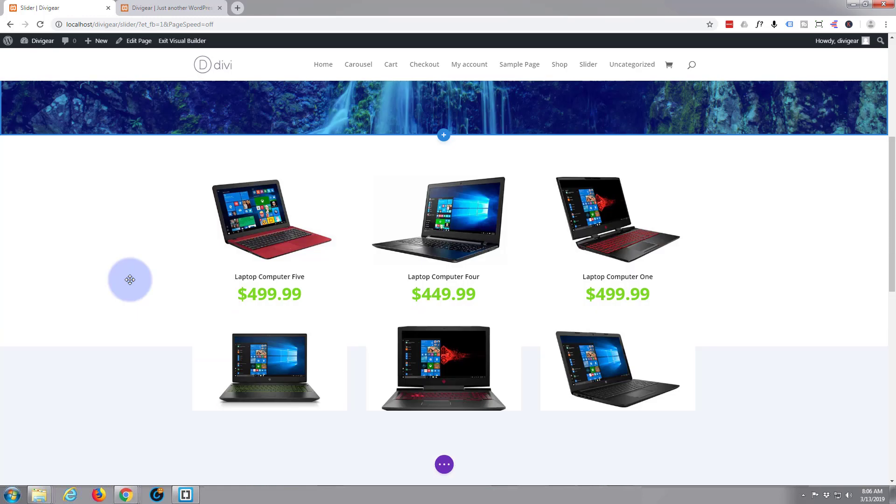
scroll(130, 280, down, 5)
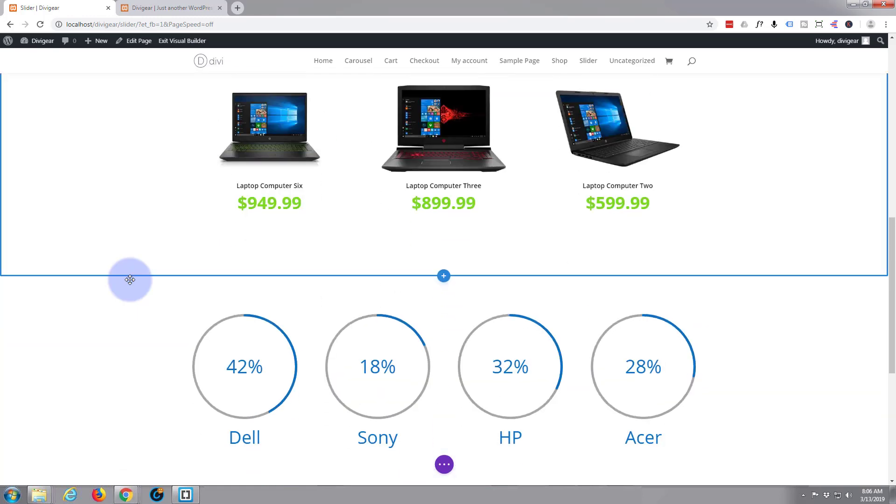
- Insert a Regular section with a five-column row below the laptop price grid
click(443, 276)
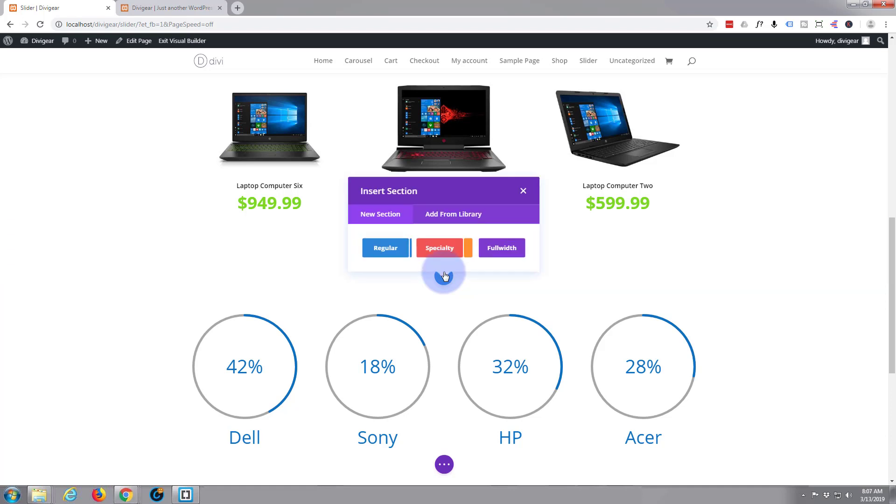
click(388, 246)
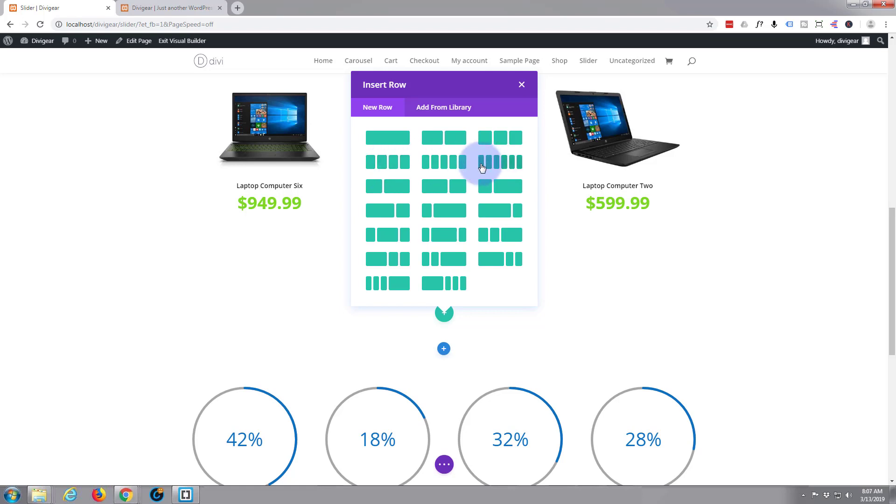
click(441, 165)
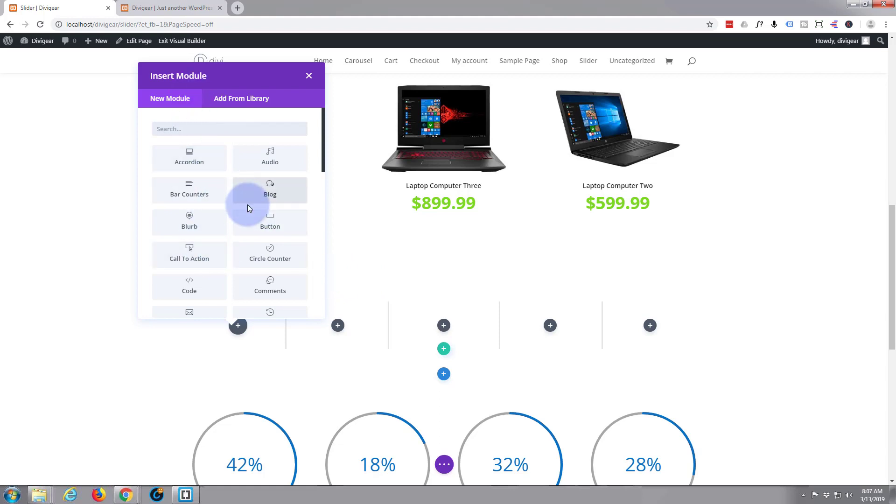
- Add an Image module to the first column of the five-column row
scroll(248, 206, down, 5)
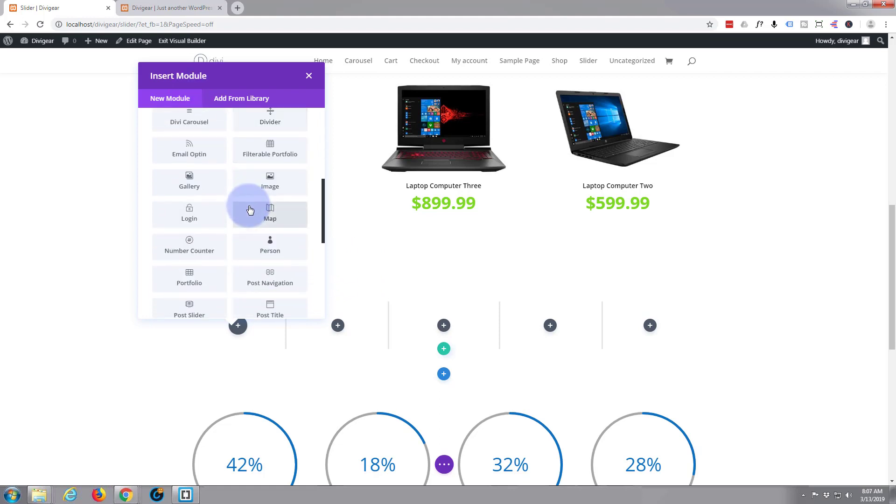
scroll(250, 209, down, 5)
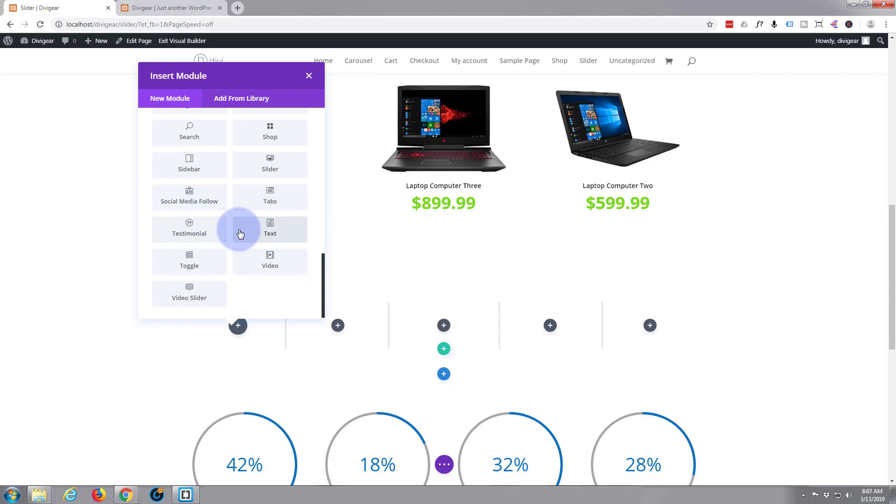
scroll(236, 234, up, 2)
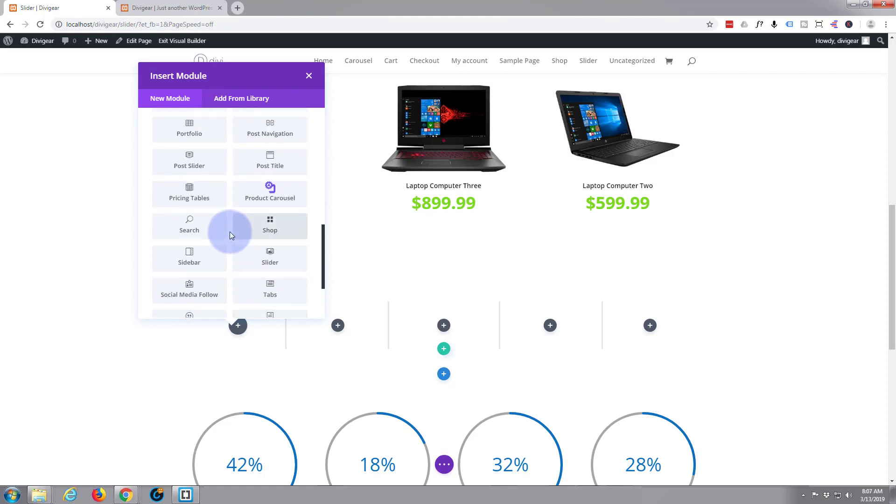
scroll(231, 237, up, 1)
scroll(209, 249, up, 3)
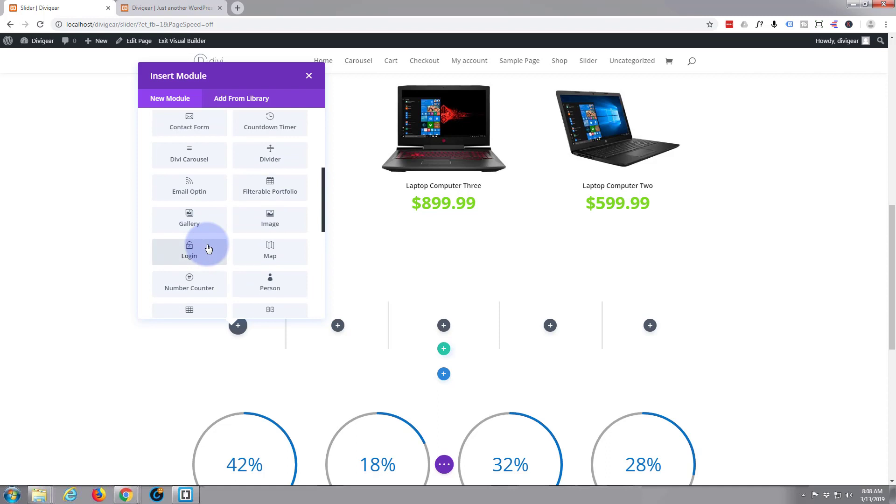
click(273, 219)
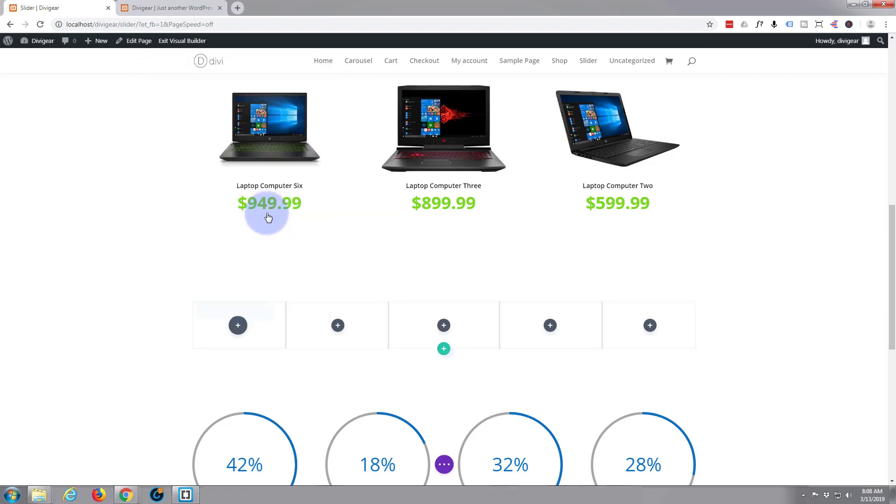
- Put the laptop photo from the Media Library into the first-column Image module
click(441, 271)
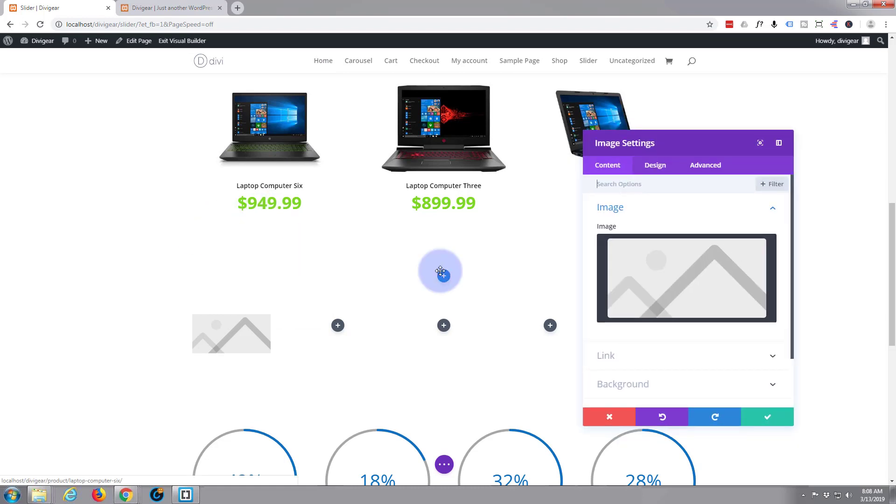
click(728, 274)
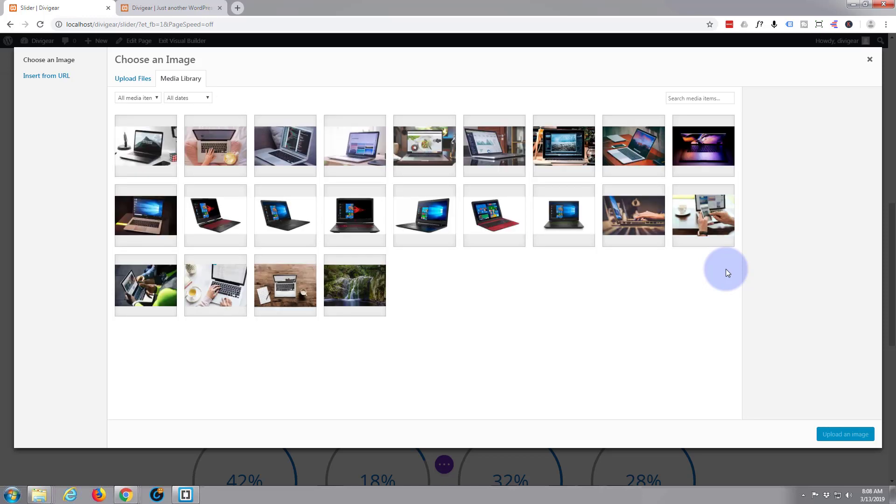
click(149, 143)
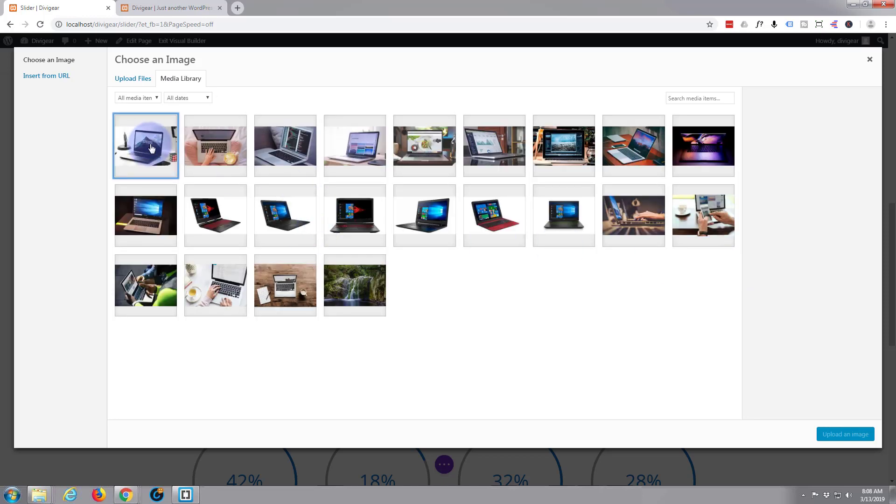
click(848, 434)
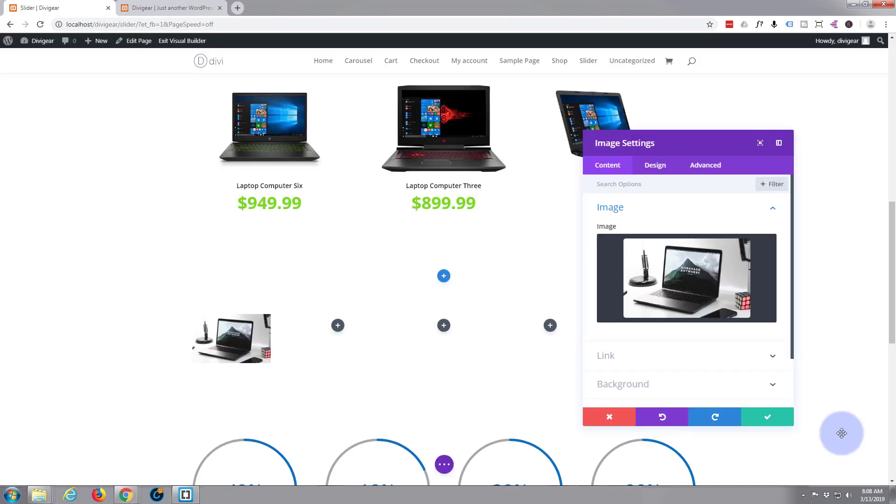
click(729, 308)
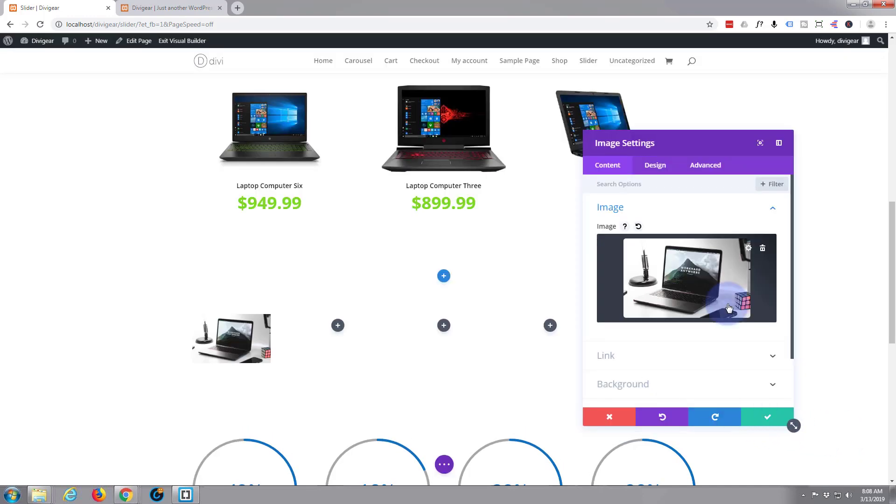
- In the image's Design options, turn on Force Fullwidth and turn off Show Space Below The Image
click(662, 169)
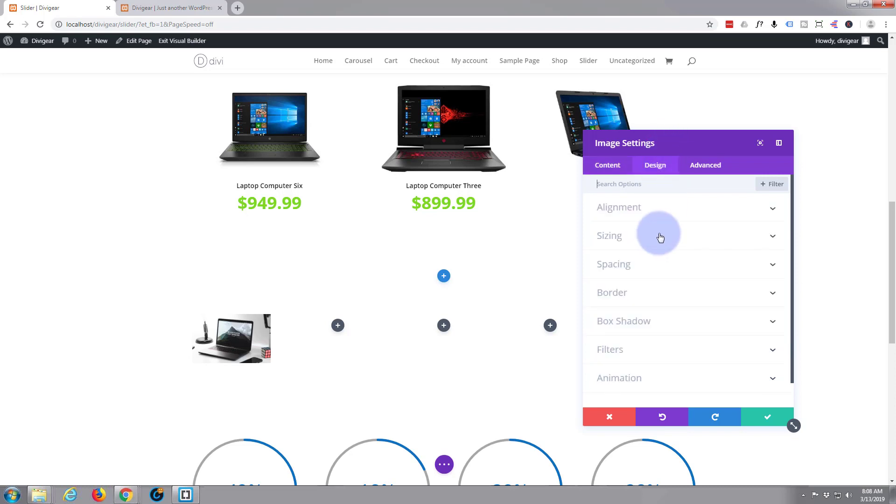
click(661, 238)
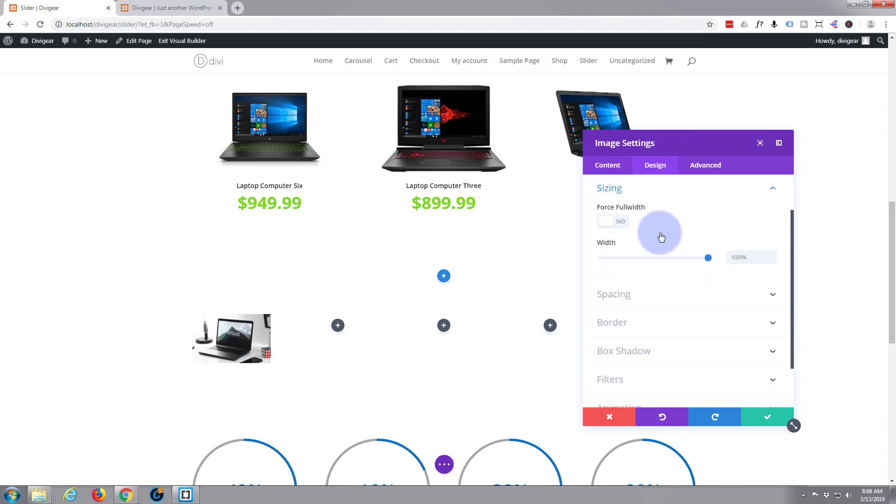
click(623, 223)
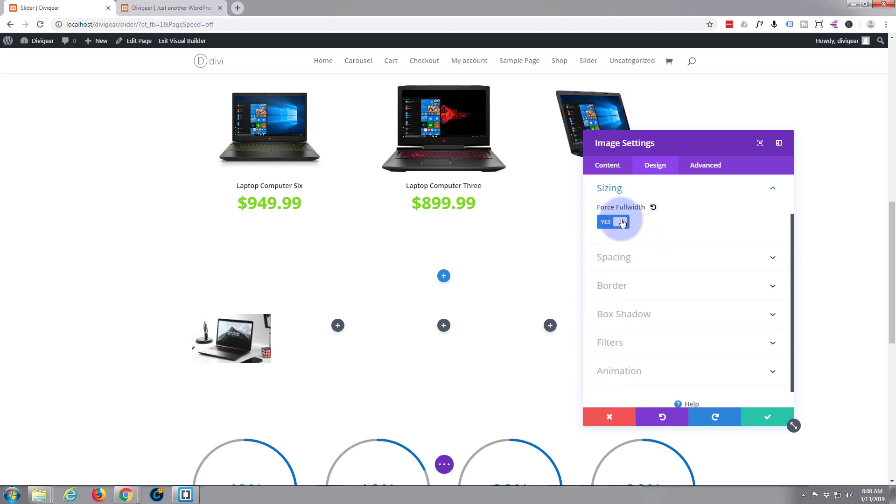
click(661, 262)
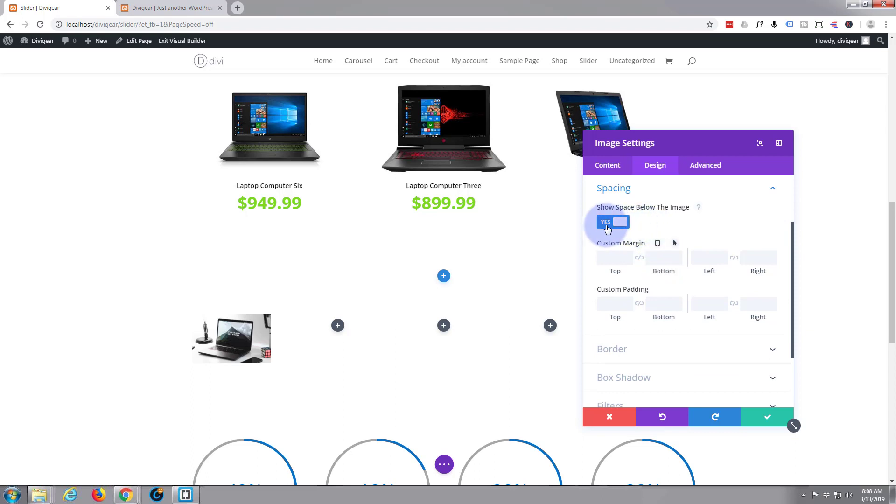
click(611, 226)
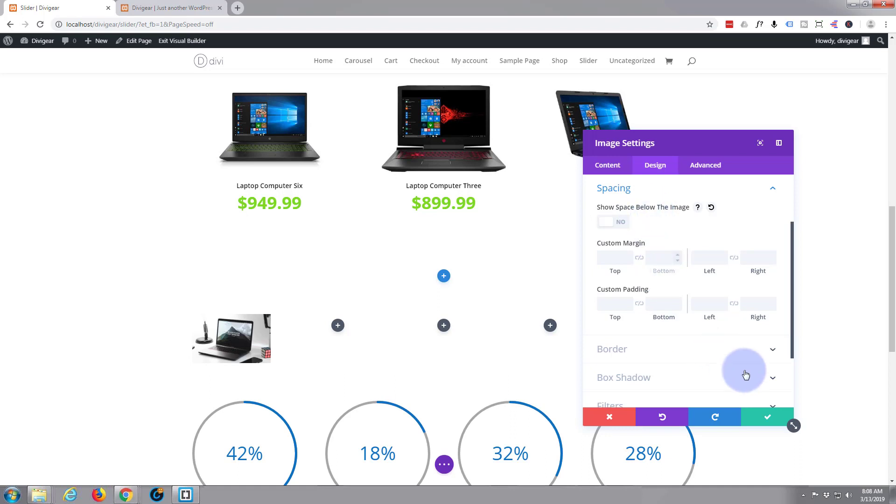
- Save the image, duplicate it, and move the copy into the second column
click(765, 421)
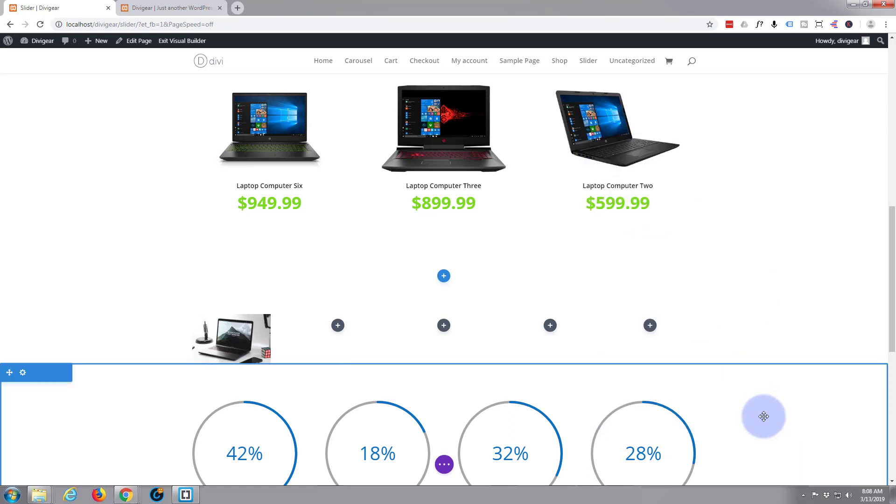
mouse_move(234, 343)
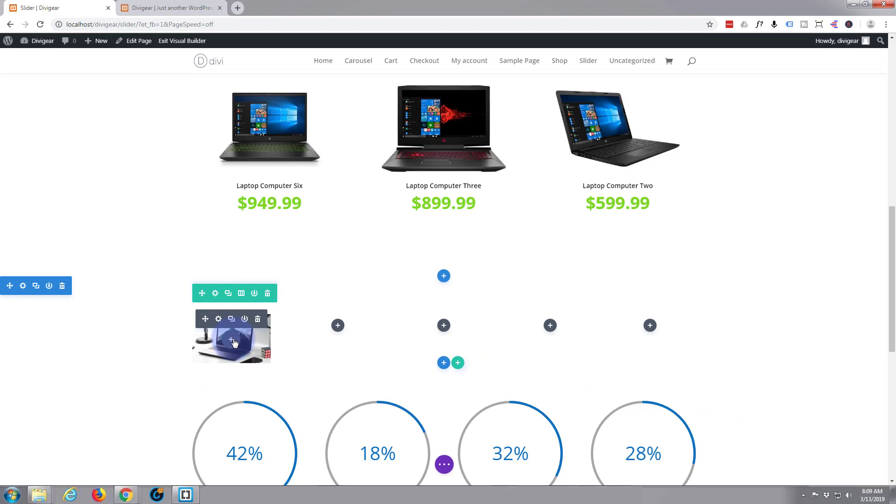
click(218, 321)
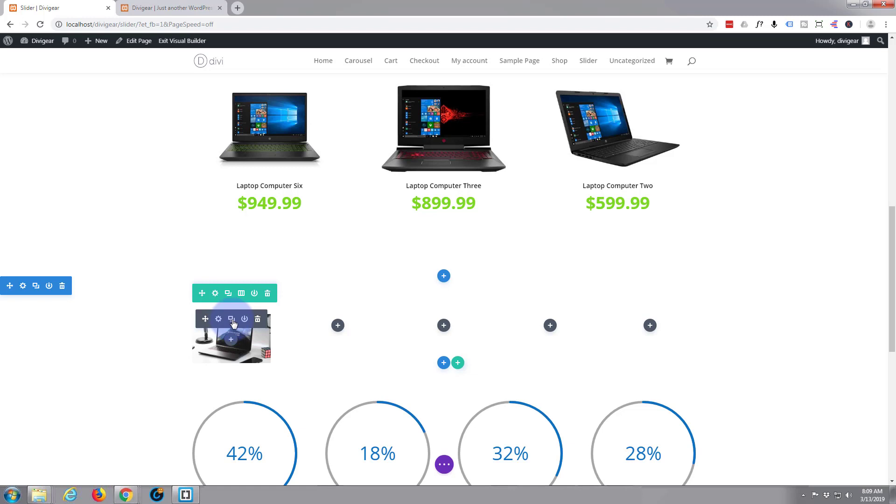
click(232, 320)
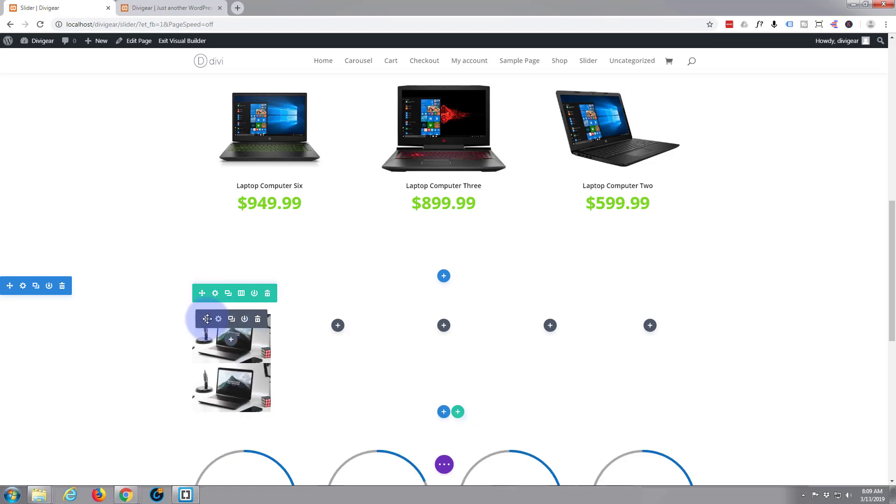
drag(208, 318, 342, 326)
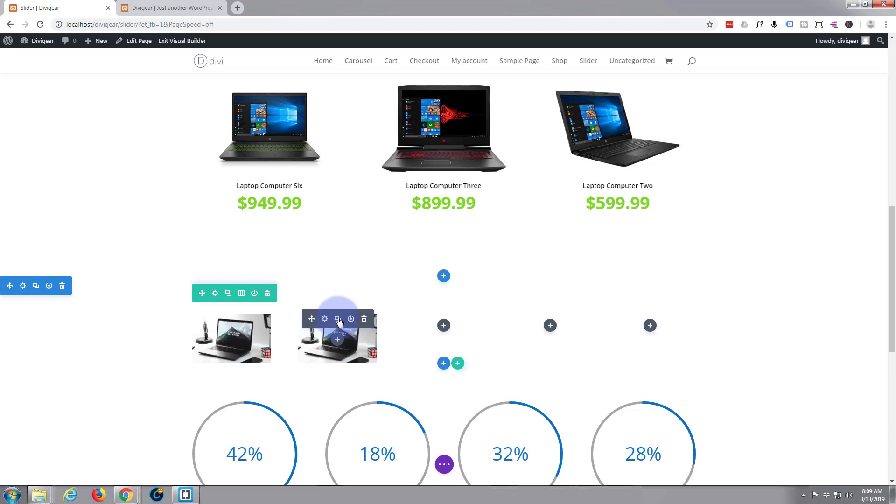
- Copy the laptop image into the third, fourth and fifth columns
click(338, 321)
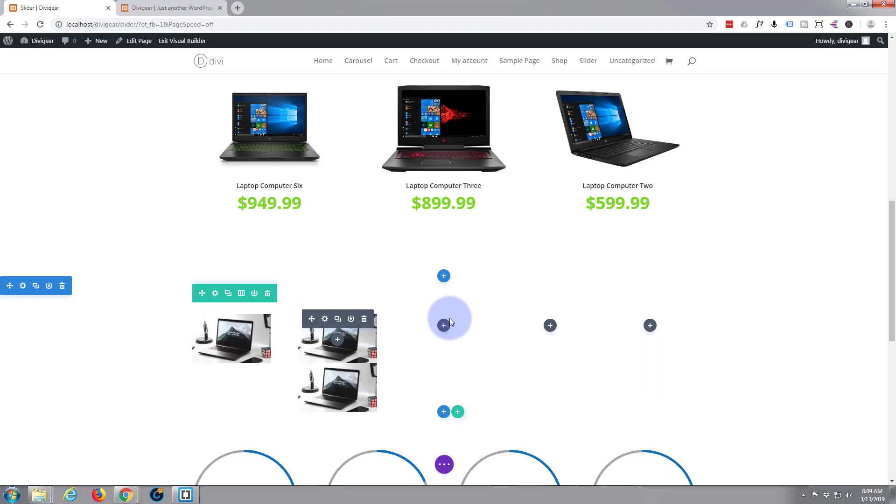
key(ctrl+z)
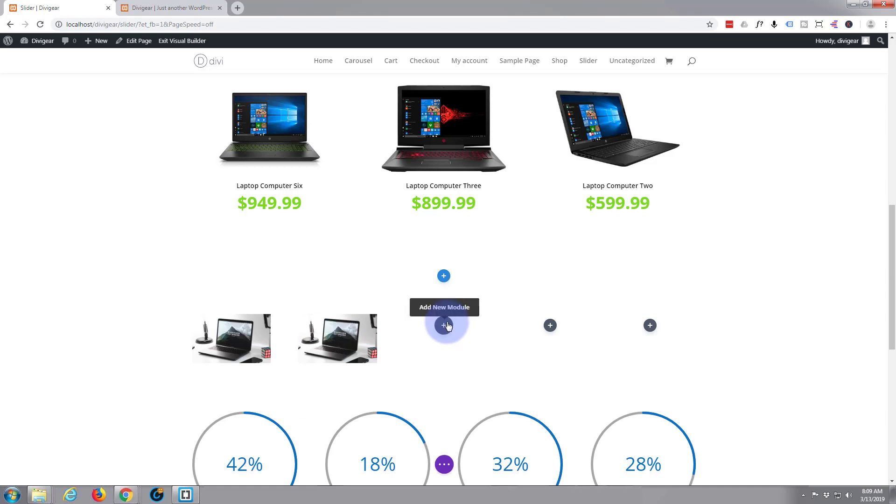
key(ctrl+v)
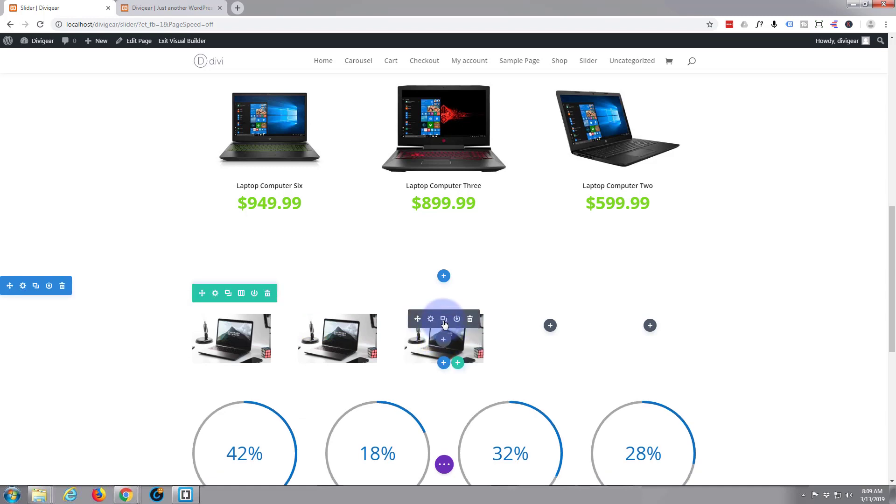
click(444, 320)
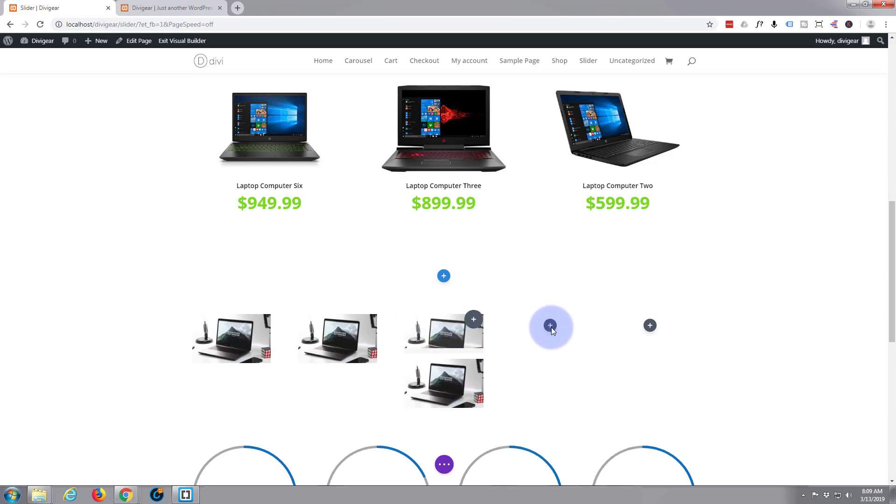
key(ctrl+z)
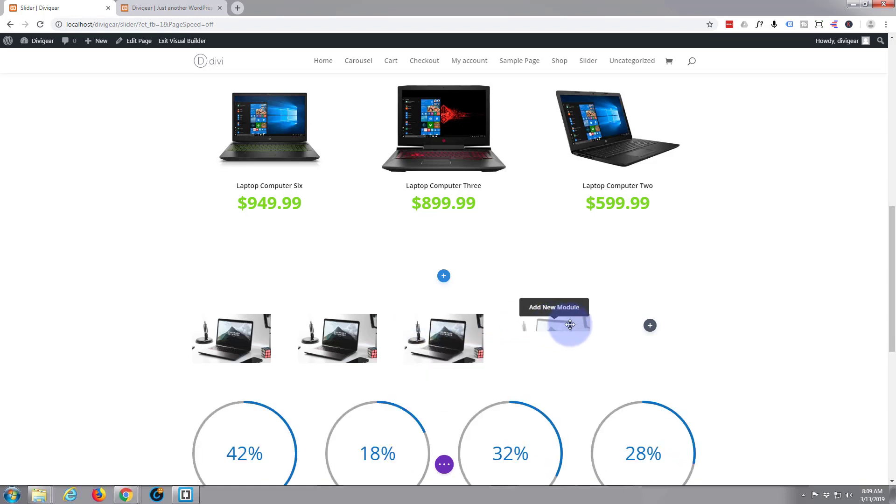
key(ctrl+v)
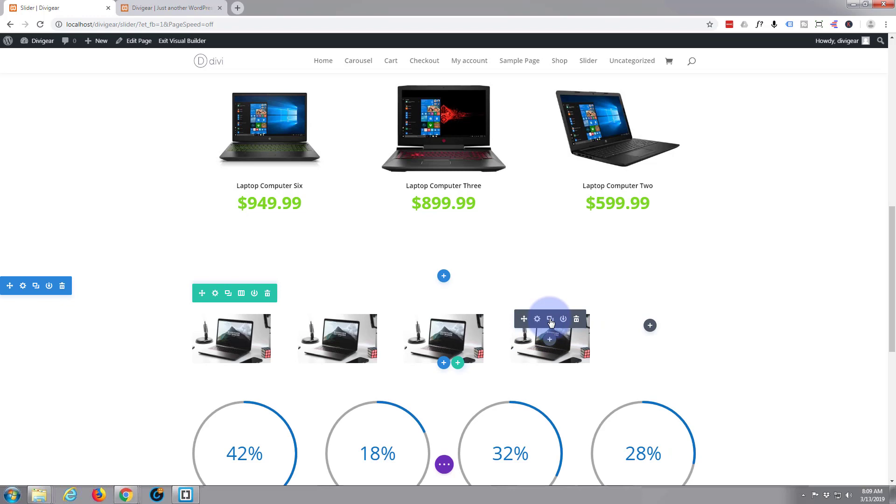
click(551, 321)
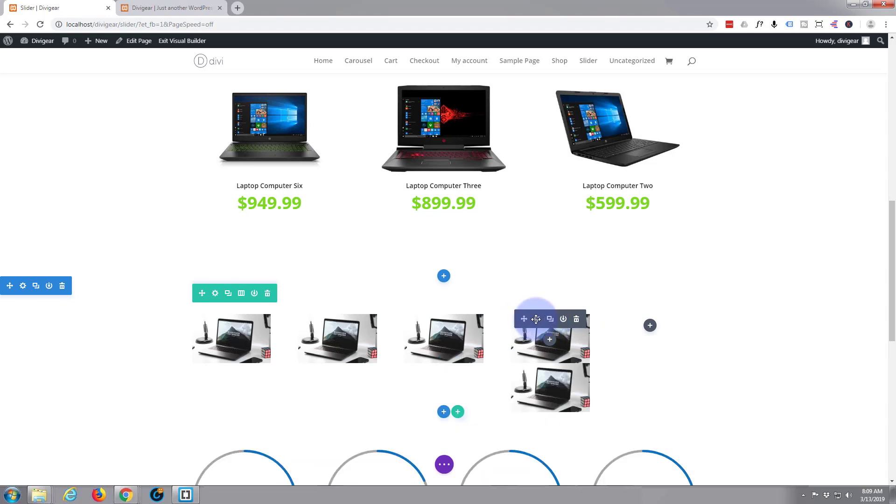
key(ctrl+z)
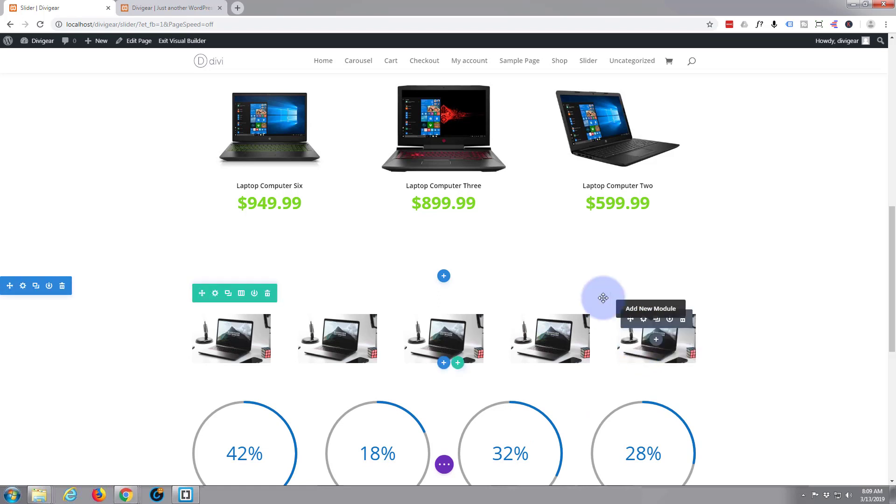
- Duplicate the image in each of the five columns so every column holds two
mouse_move(637, 313)
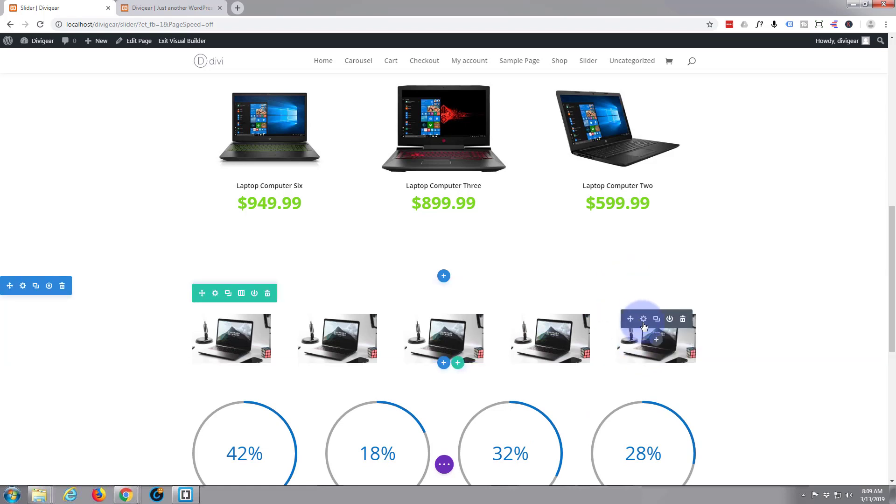
click(656, 319)
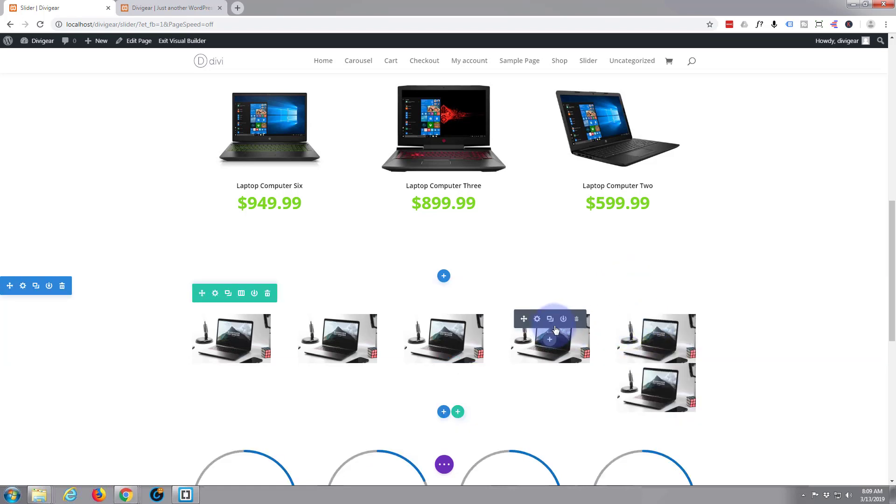
click(551, 320)
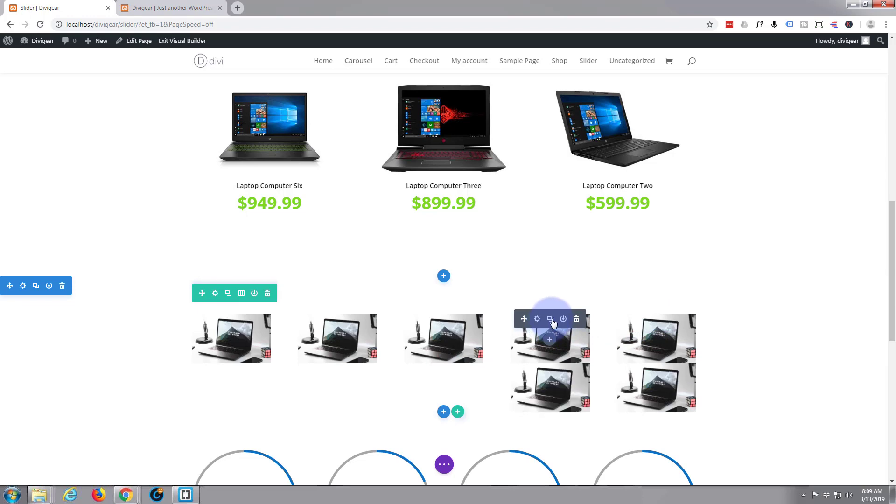
click(443, 320)
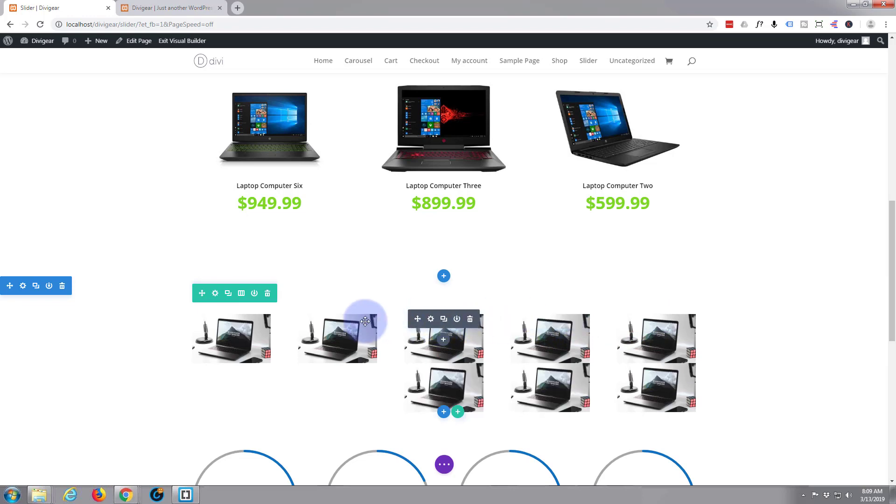
click(337, 320)
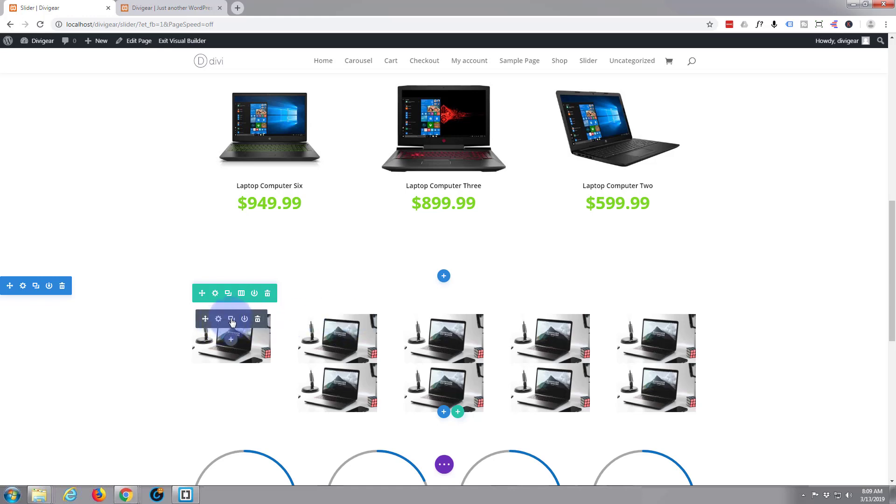
click(231, 320)
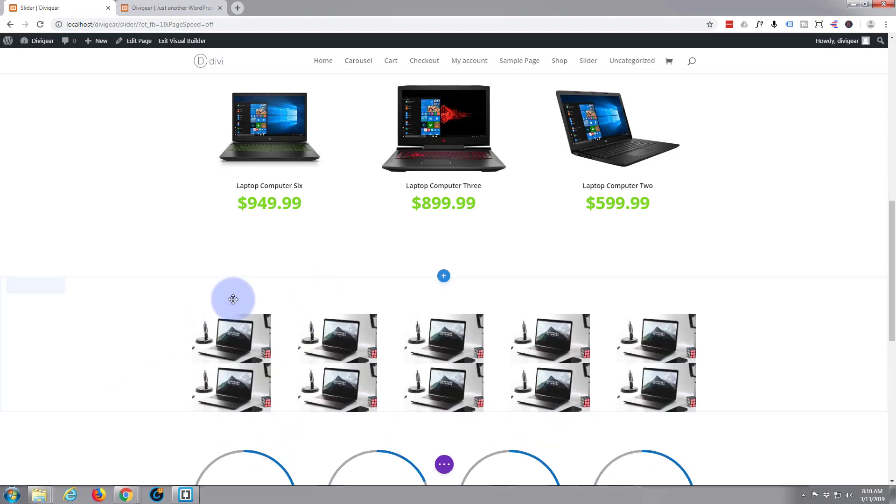
mouse_move(226, 304)
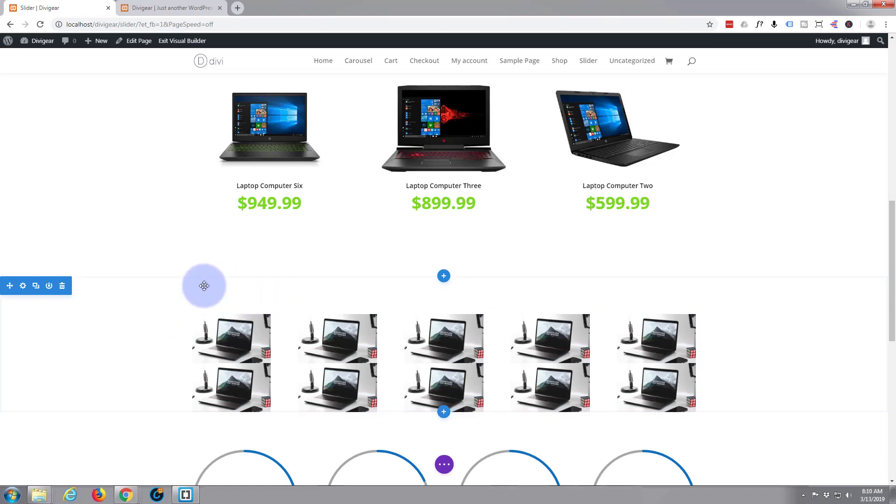
- Turn on Make This Row Fullwidth and a custom gutter width of 1 for the image row, then save
mouse_move(204, 292)
mouse_down()
mouse_move(227, 309)
mouse_move(219, 301)
mouse_up()
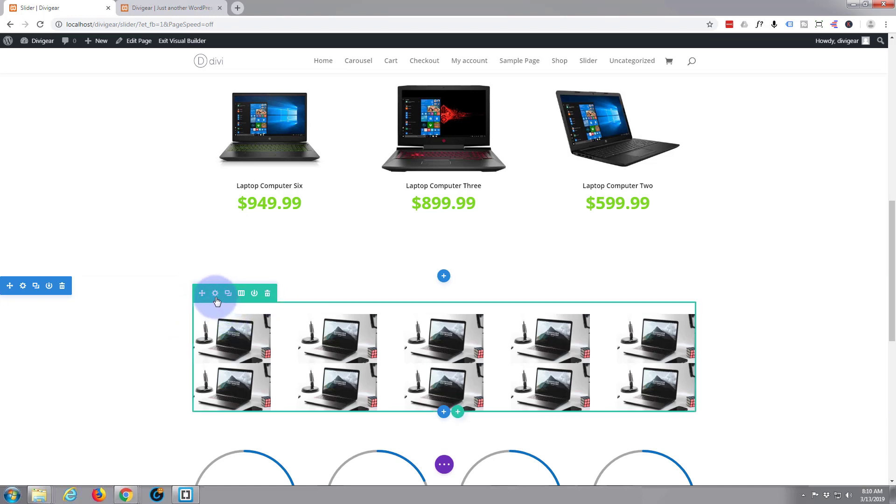
click(216, 293)
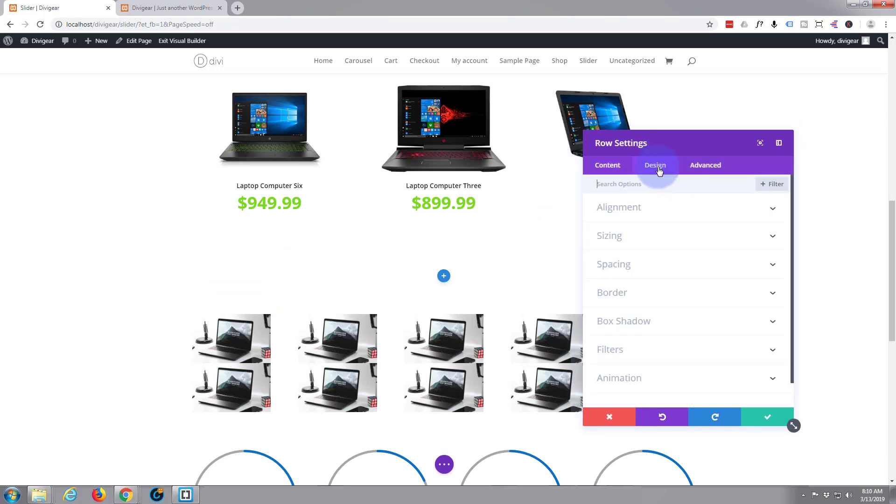
click(662, 237)
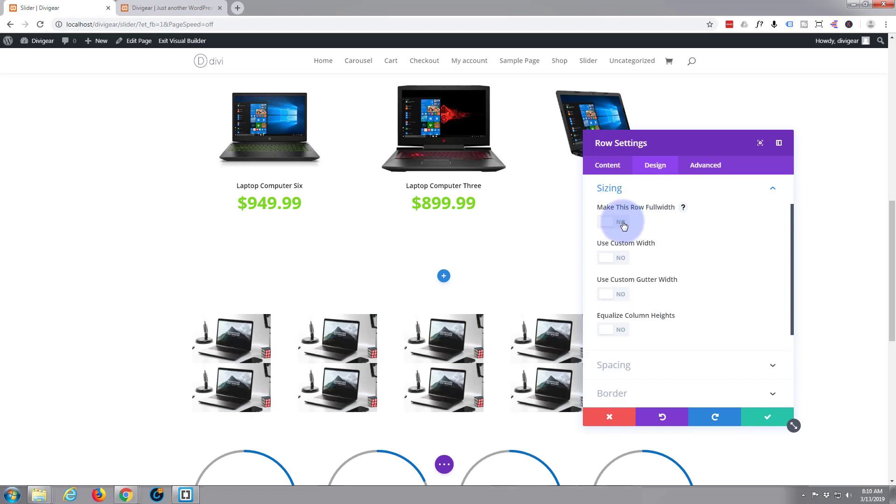
click(623, 225)
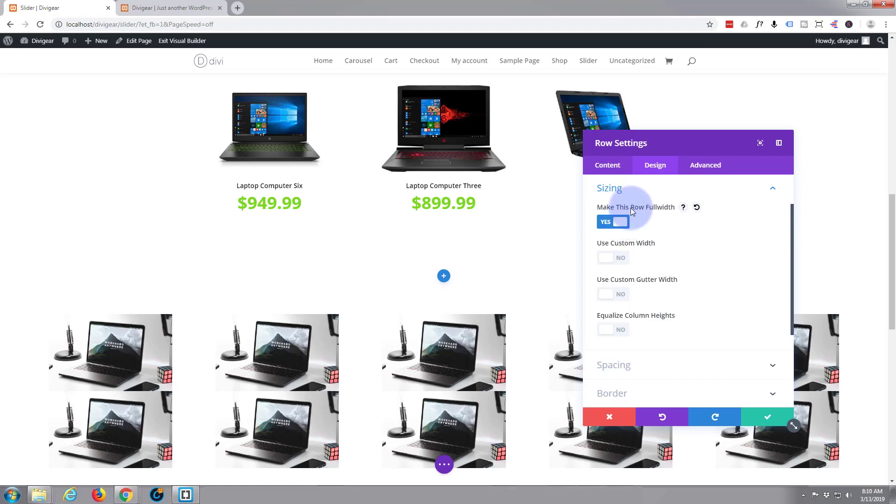
drag(676, 145, 628, 47)
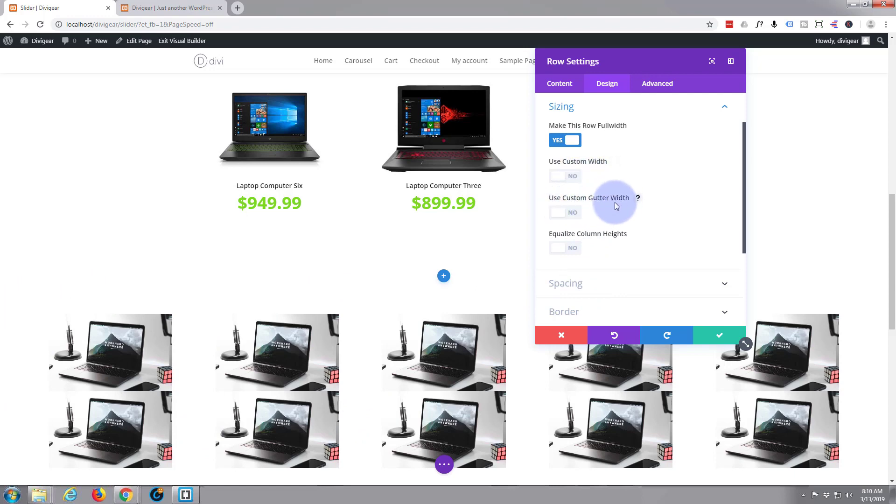
click(576, 216)
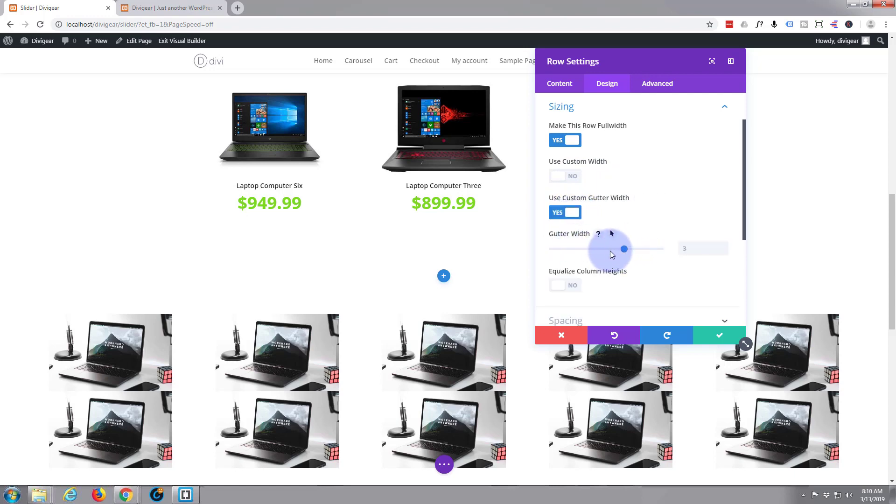
drag(610, 251, 556, 256)
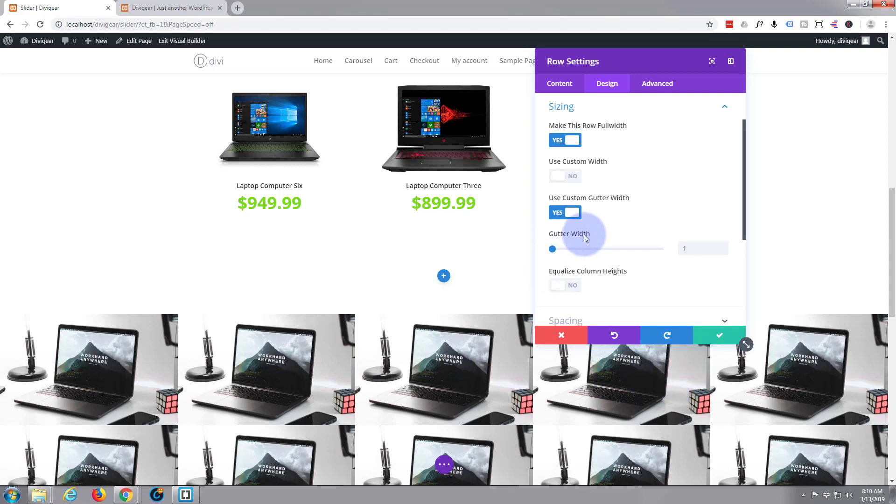
click(722, 336)
- Replace one repeated gallery image with the laptop-with-coffee photo and save
scroll(455, 267, down, 3)
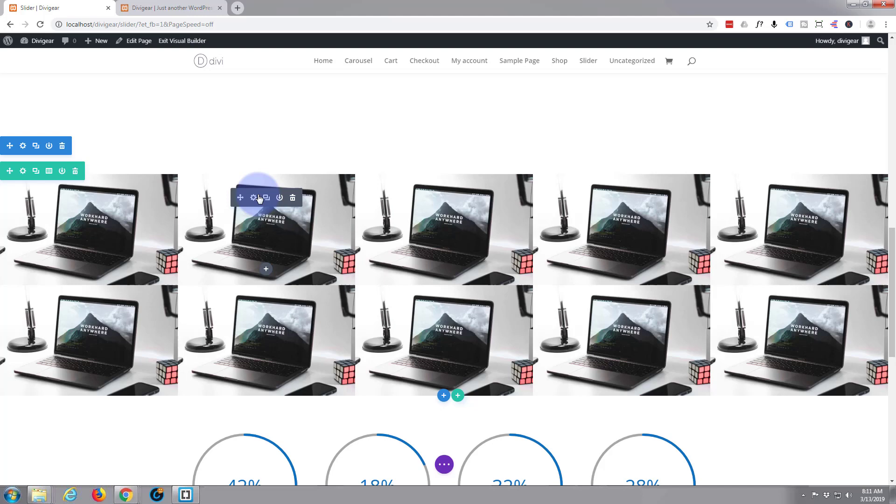
click(253, 198)
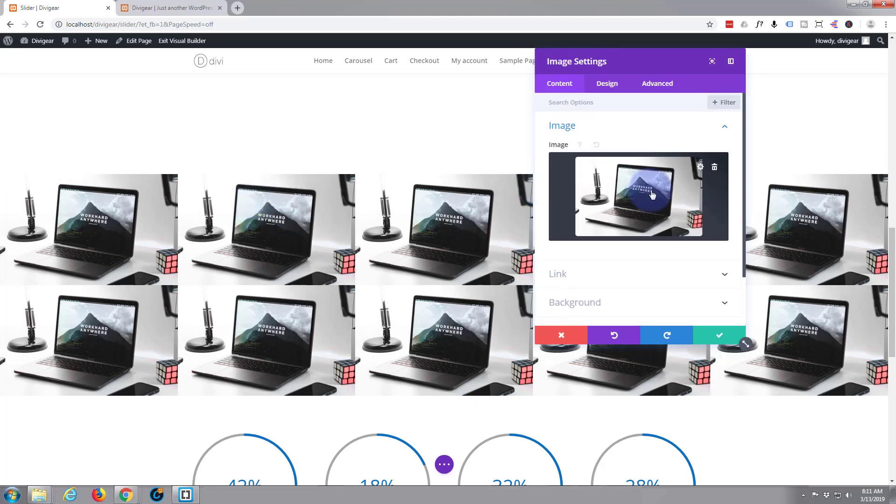
click(716, 173)
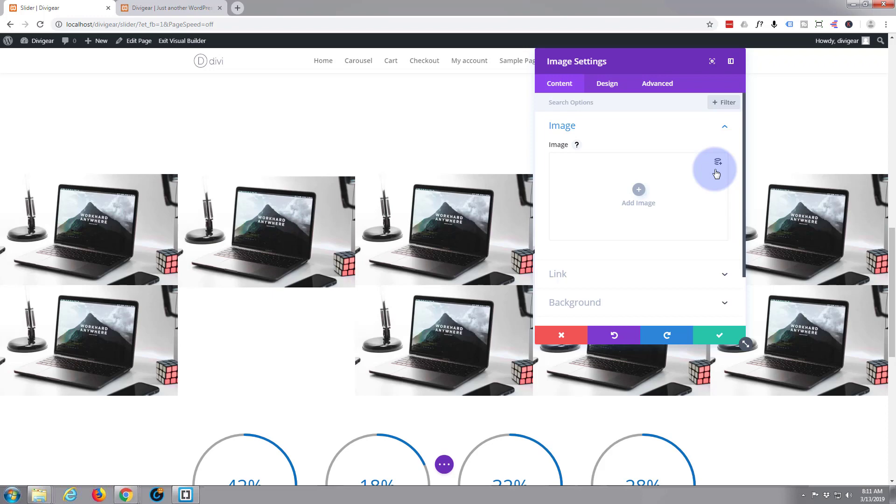
click(639, 190)
click(214, 141)
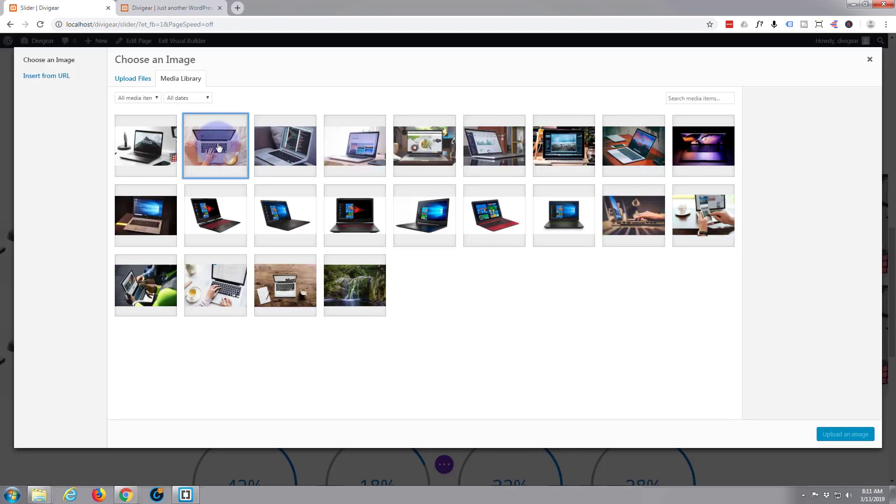
click(839, 435)
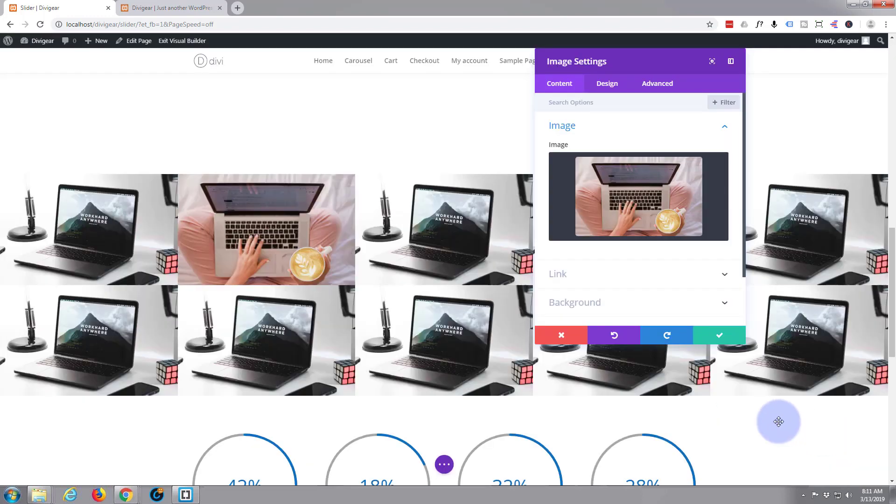
click(719, 336)
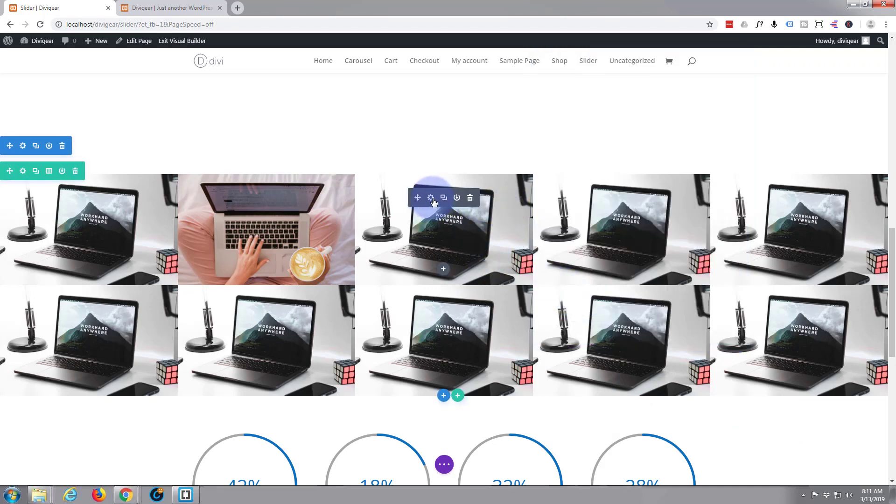
- Replace the bottom-right gallery image with the Windows laptop photo p1.jpg and save
click(431, 197)
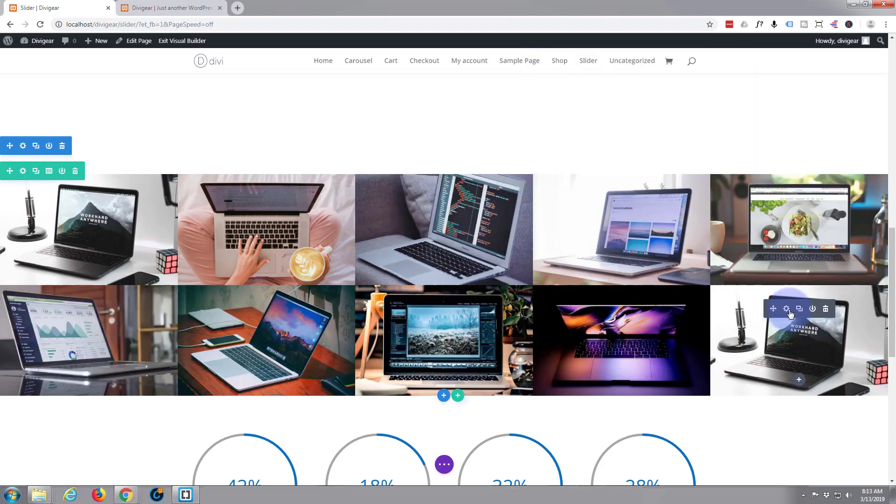
click(787, 310)
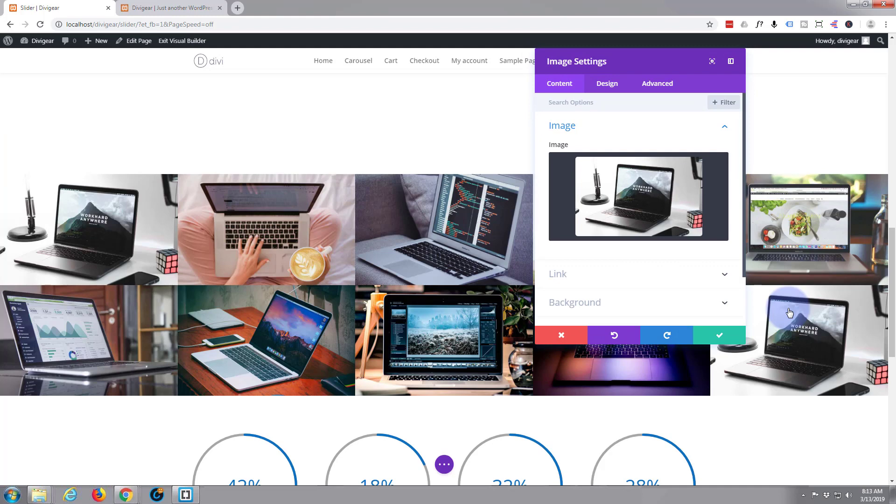
click(672, 218)
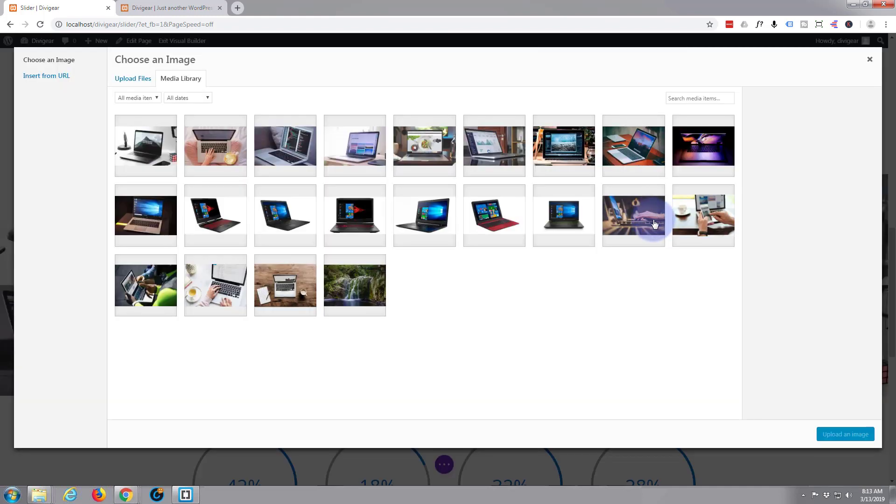
click(150, 214)
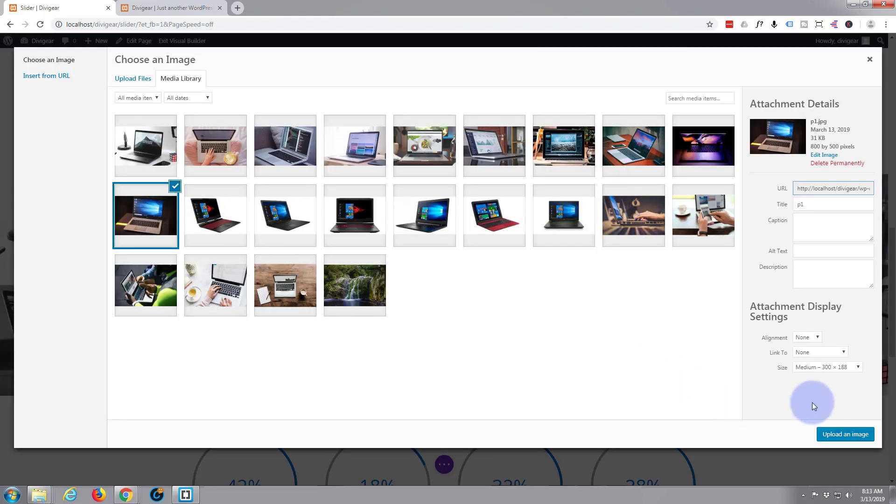
click(842, 434)
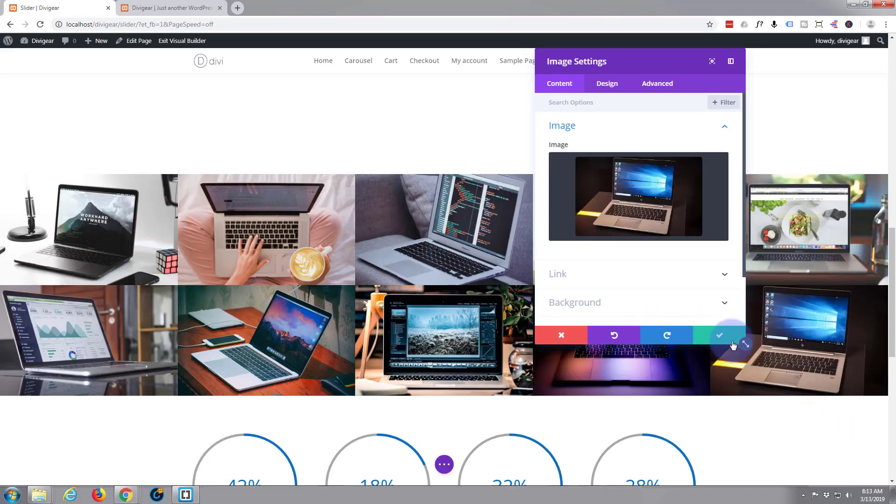
click(731, 342)
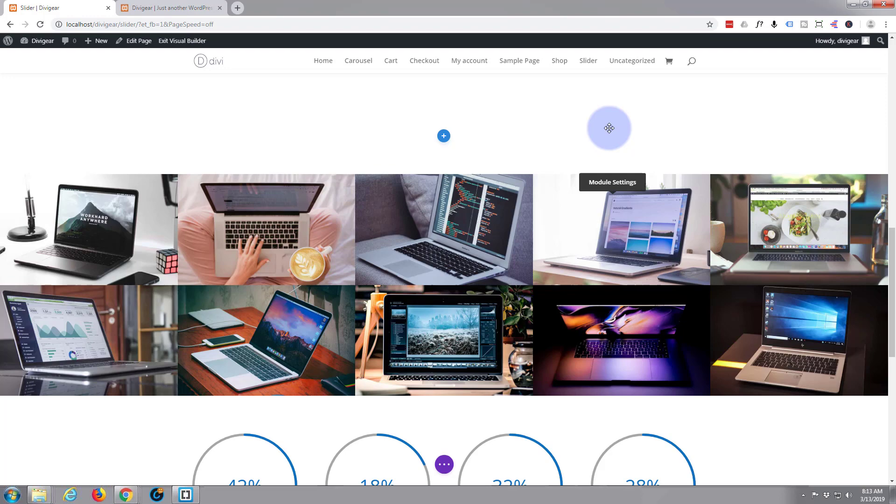
- Scroll the builder gallery and try reaching the Laptop Computer Five product link
scroll(633, 138, up, 1)
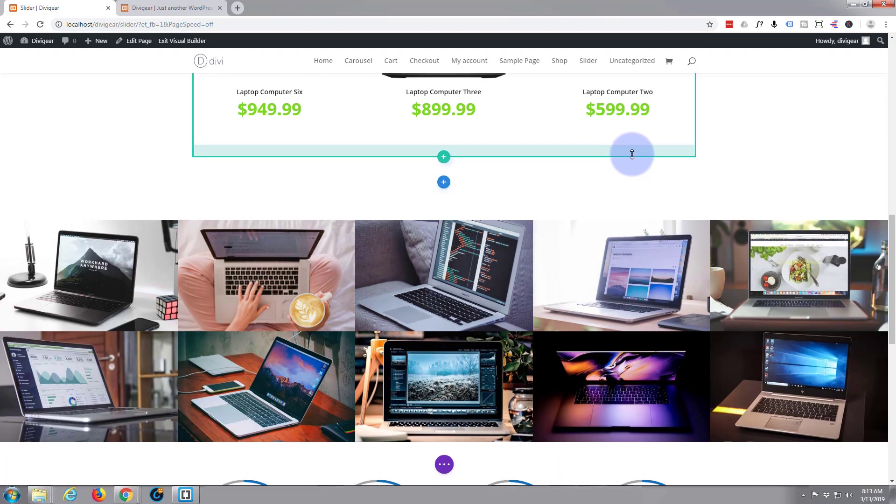
scroll(456, 162, down, 1)
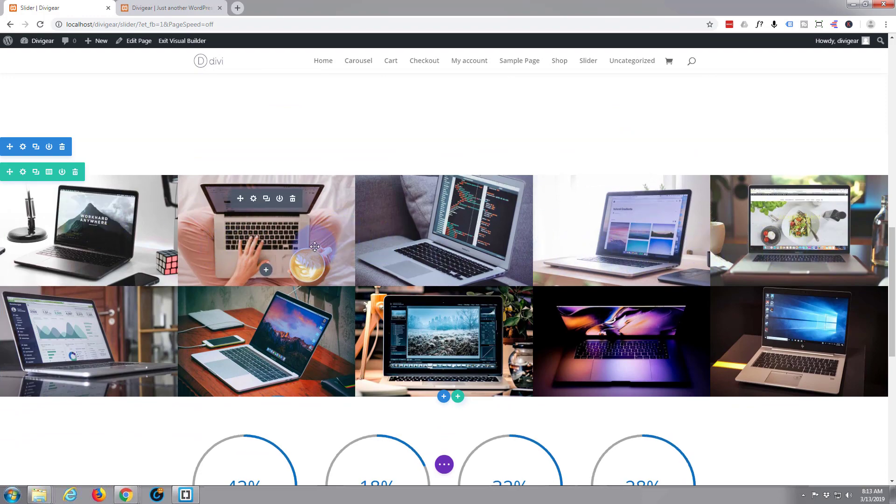
scroll(314, 248, up, 3)
scroll(315, 246, up, 4)
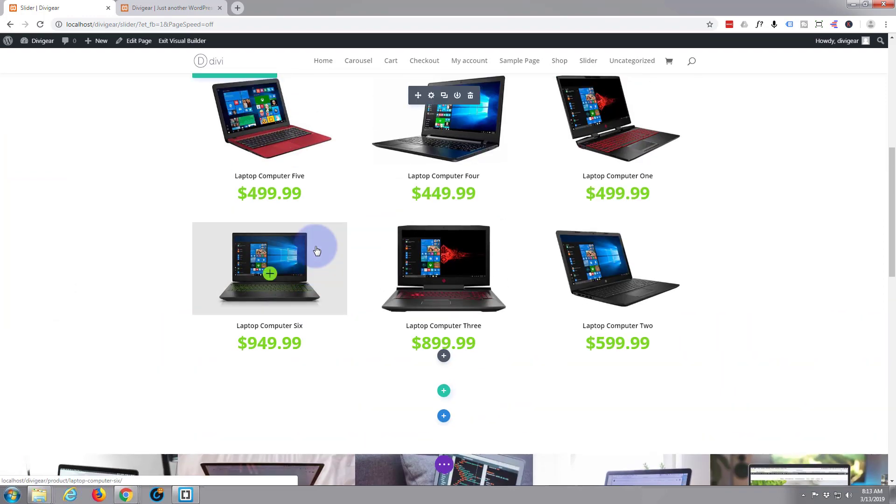
click(252, 180)
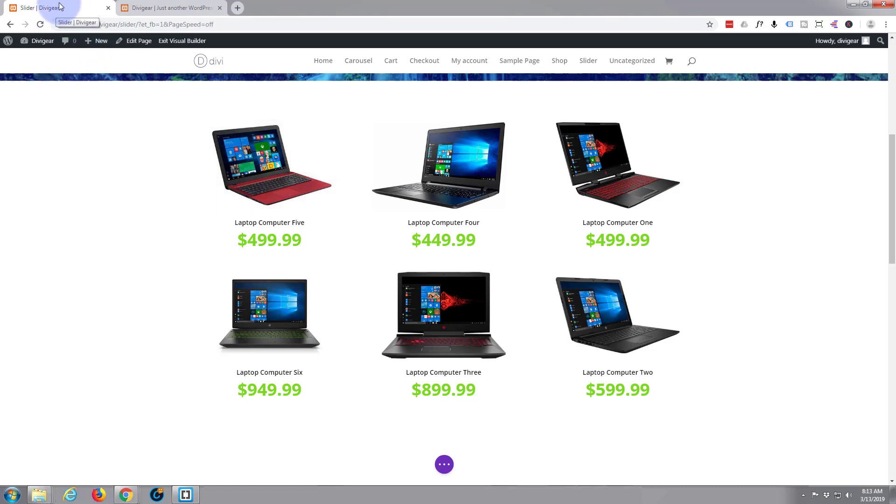
- Copy the Laptop Computer Five link address from the live site and return to the builder
click(153, 7)
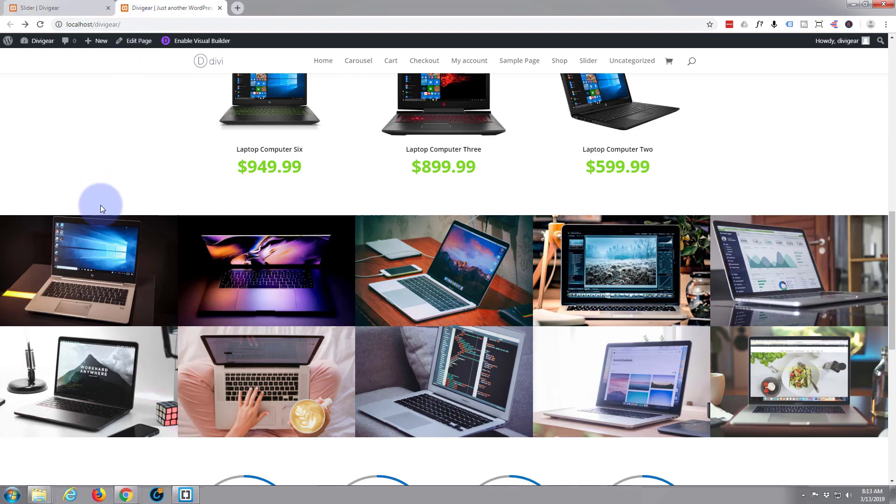
scroll(101, 203, up, 2)
scroll(101, 203, up, 4)
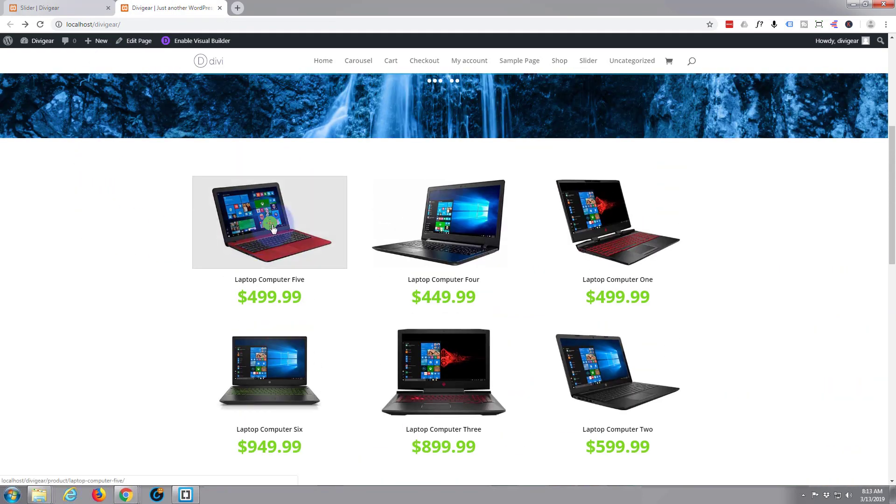
right_click(271, 225)
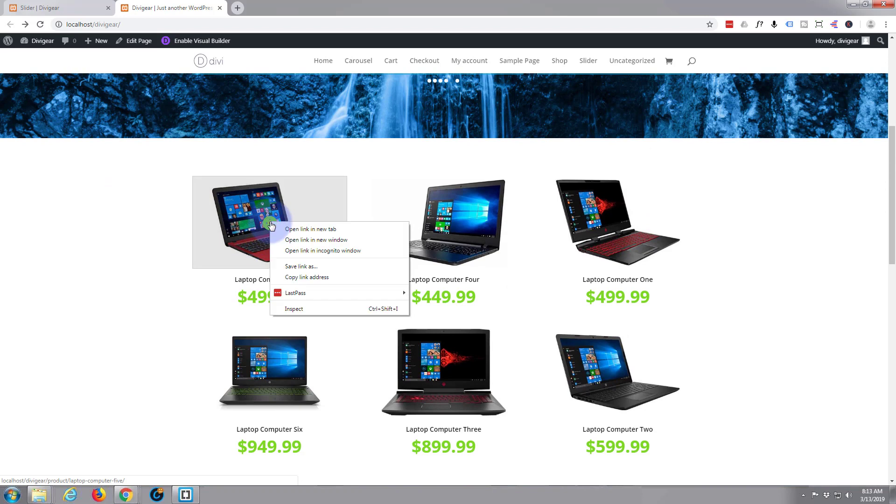
click(295, 279)
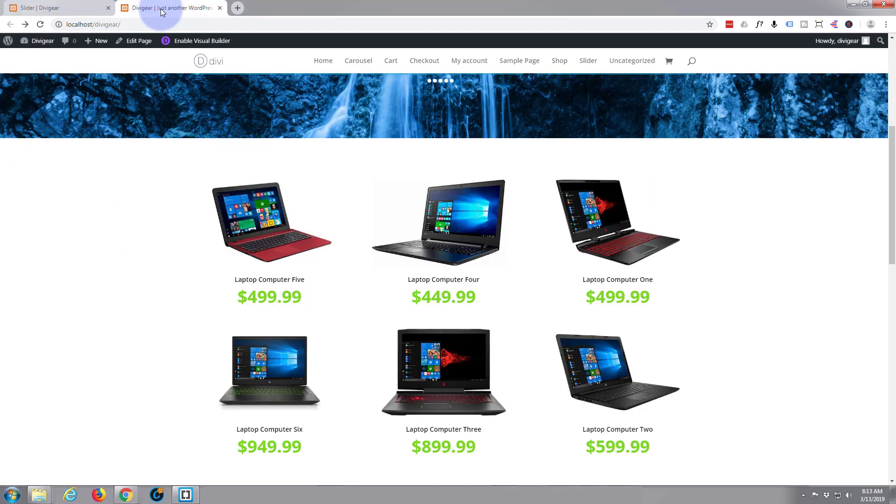
click(72, 7)
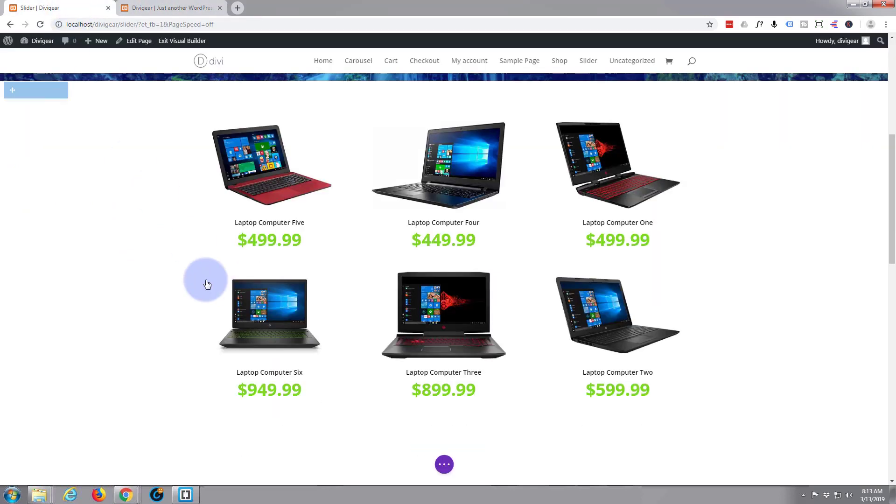
scroll(206, 283, down, 7)
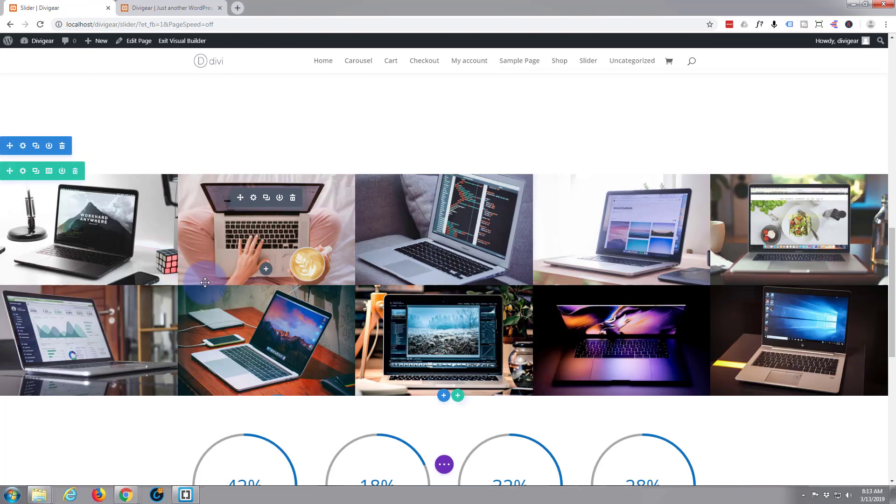
- Paste the Laptop Computer Five product URL into the first image's Image Link URL and save
mouse_move(107, 249)
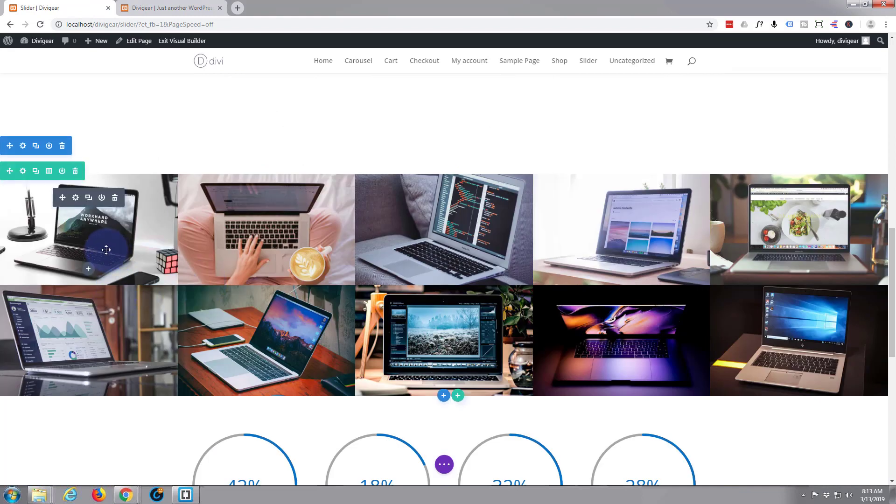
click(76, 198)
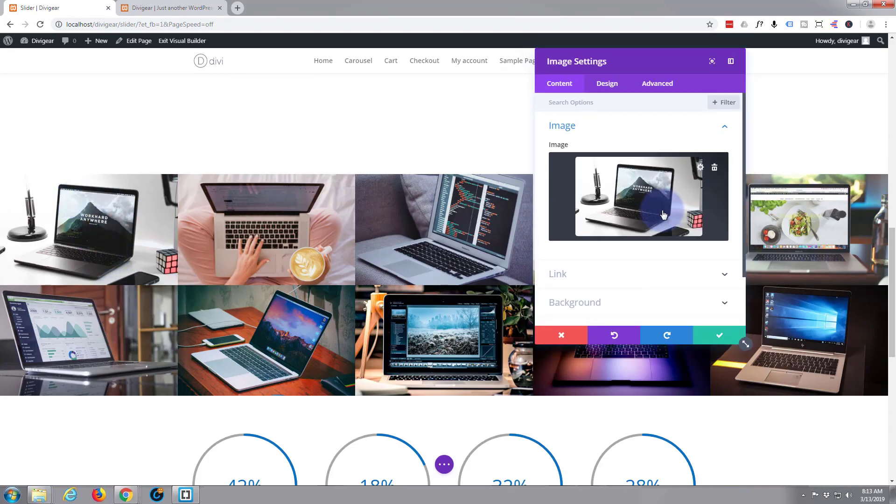
scroll(645, 219, down, 1)
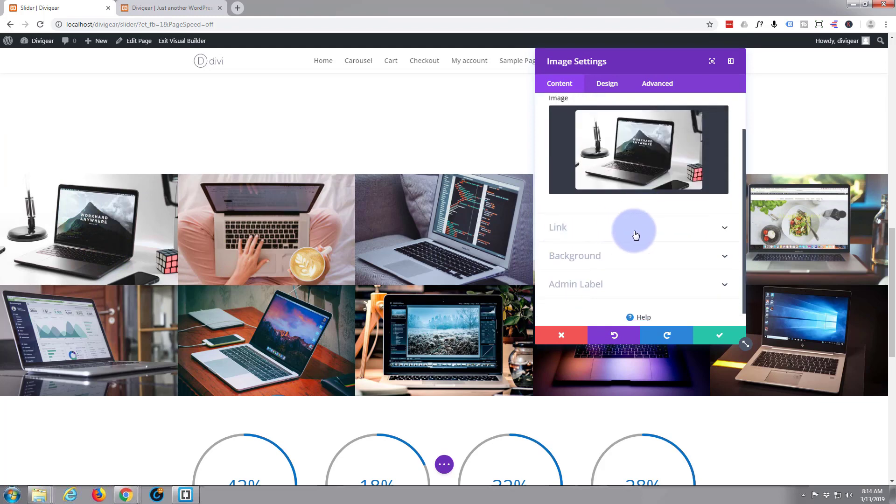
click(636, 235)
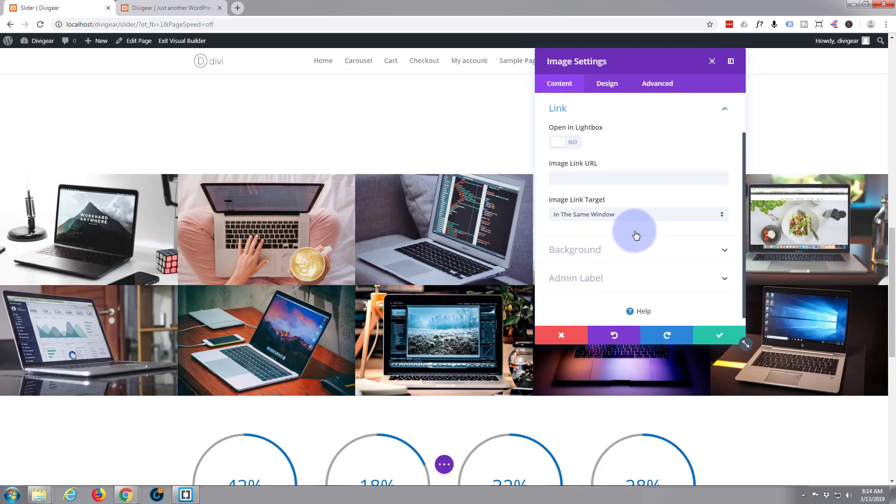
click(582, 174)
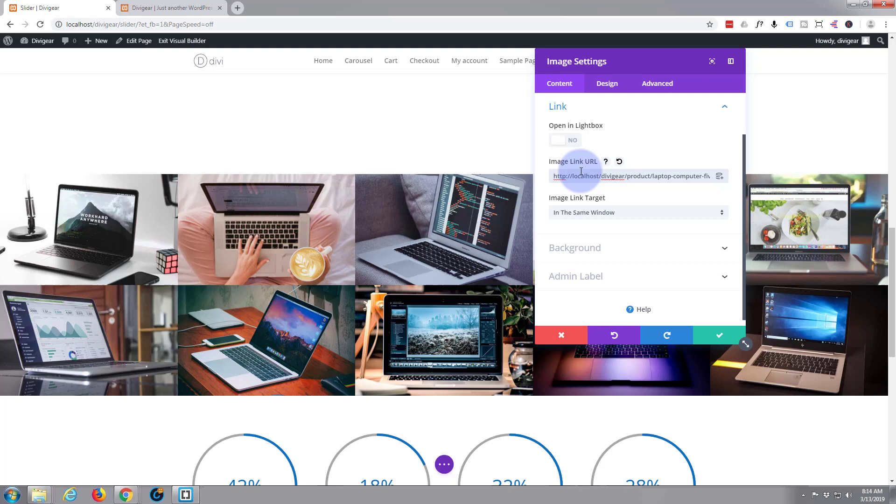
click(555, 164)
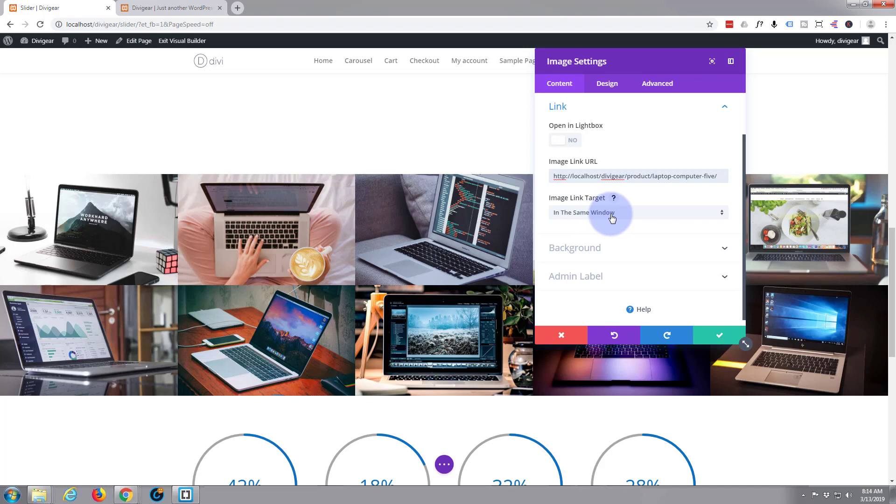
click(728, 341)
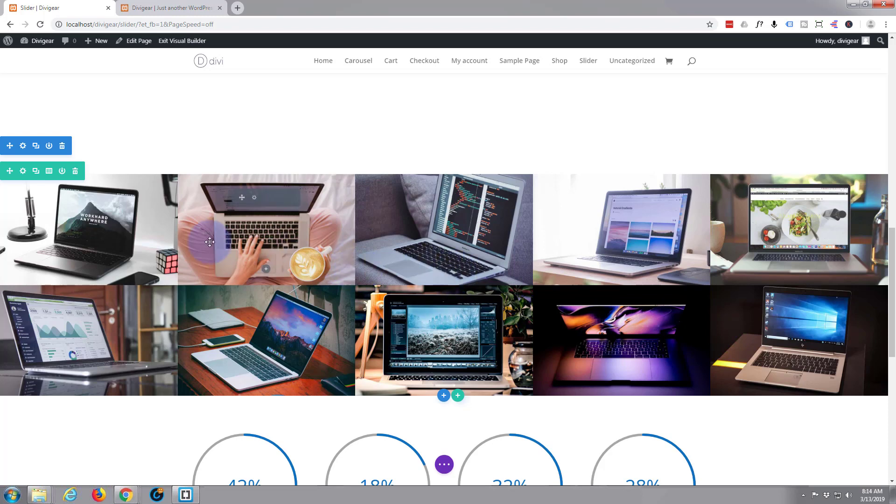
- Set Open in Lightbox to YES for the second gallery image and save
click(254, 198)
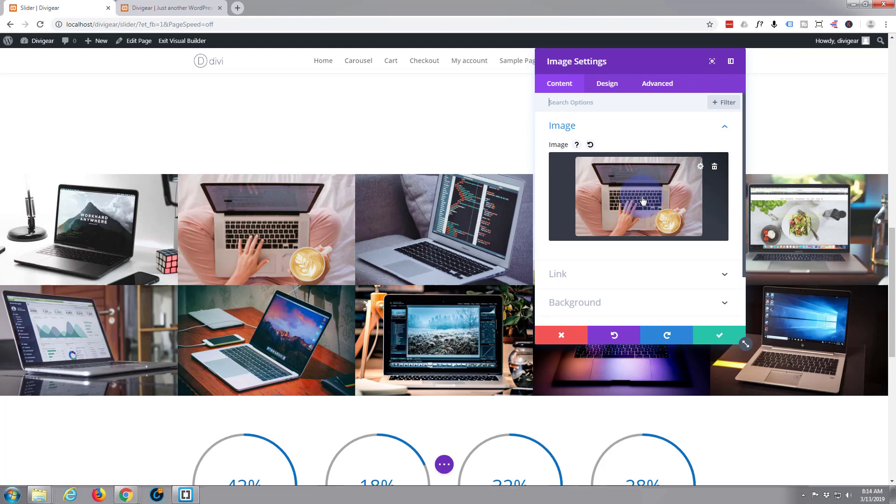
scroll(642, 198, down, 2)
click(631, 215)
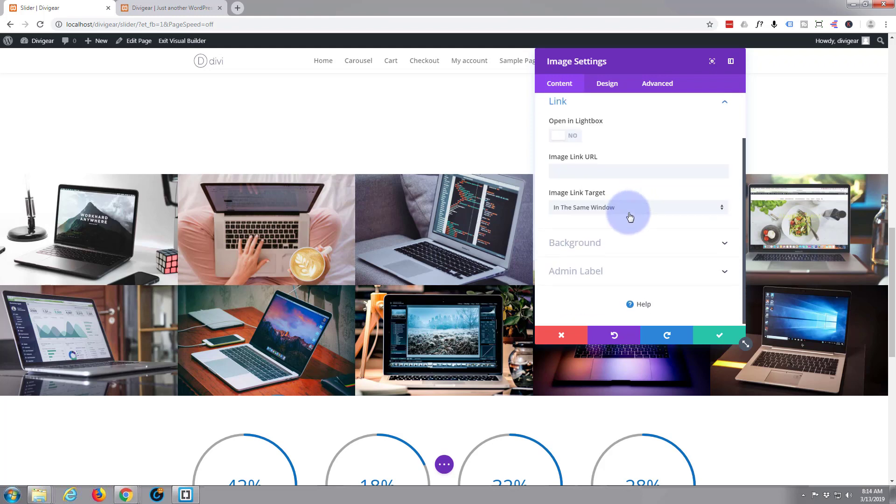
click(576, 143)
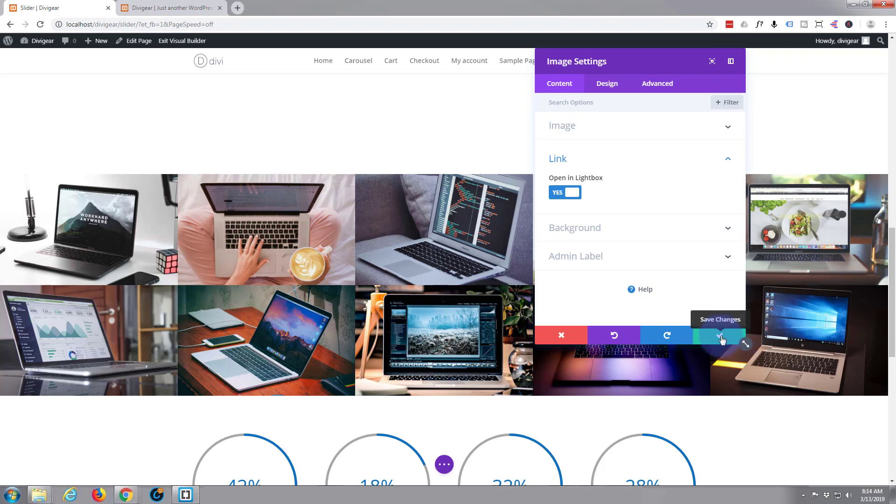
click(721, 336)
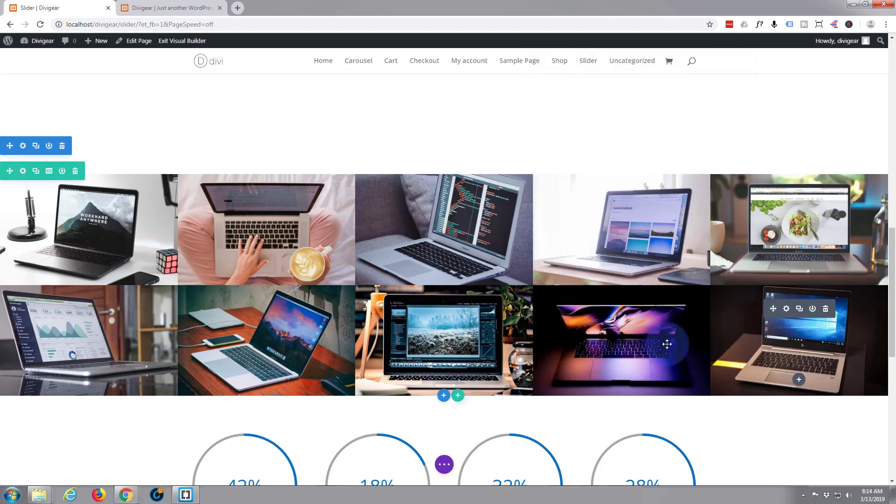
- Exit the Visual Builder from the page actions so the live Slider page with its carousel loads
click(444, 465)
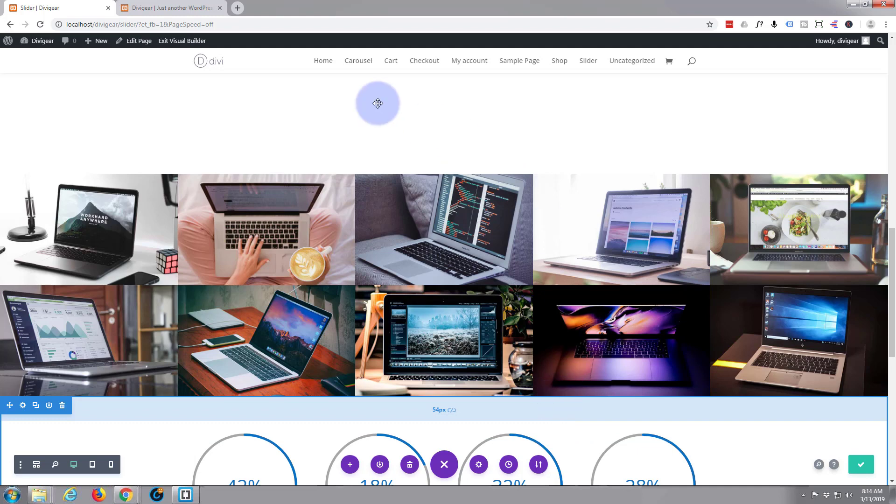
click(180, 42)
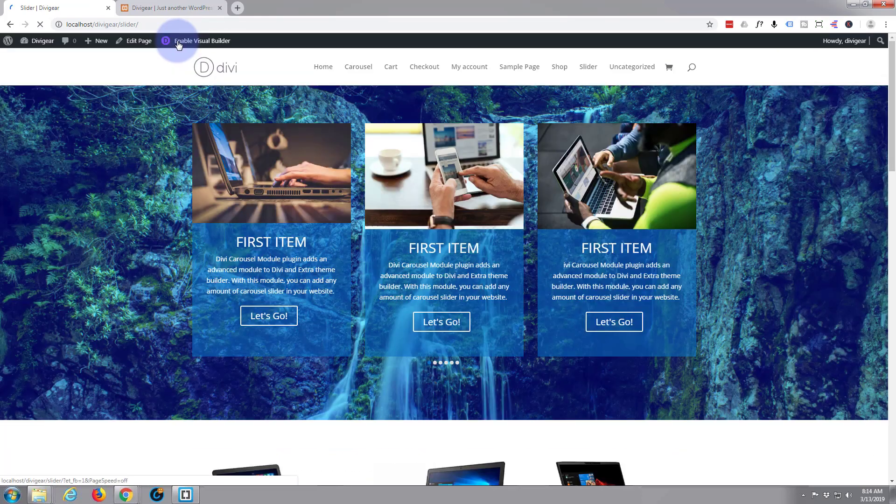
scroll(176, 203, down, 2)
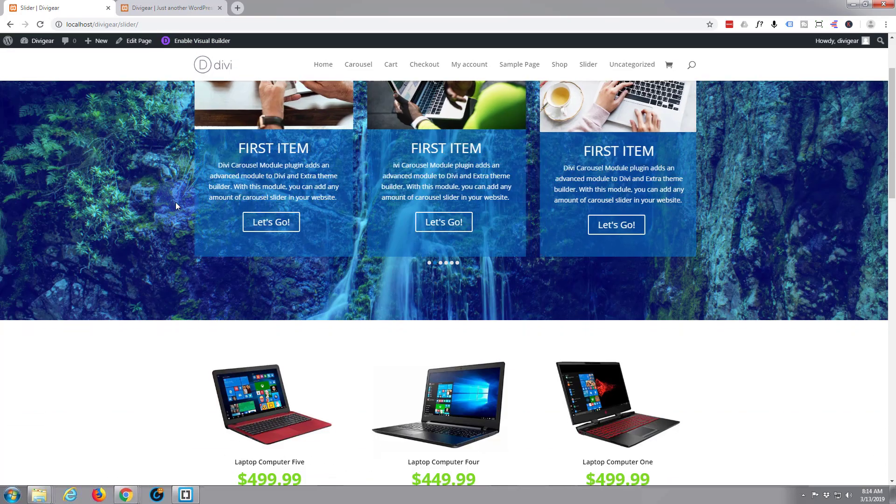
scroll(175, 202, down, 10)
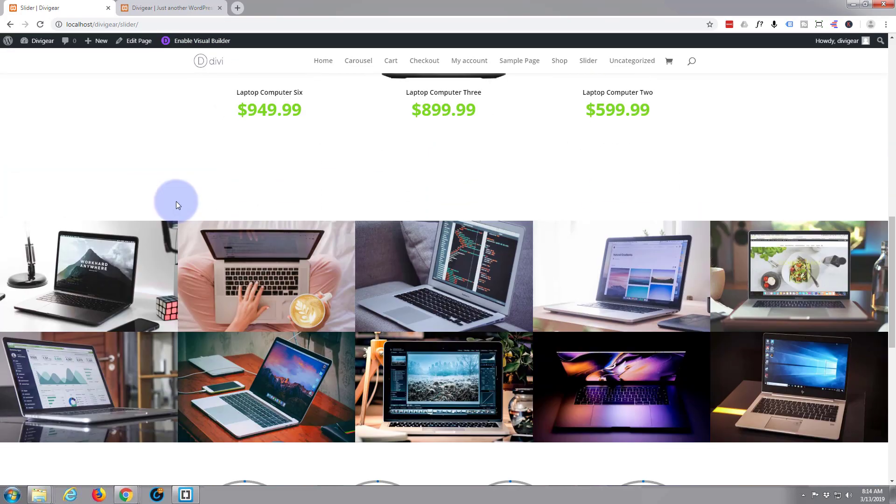
scroll(177, 205, down, 2)
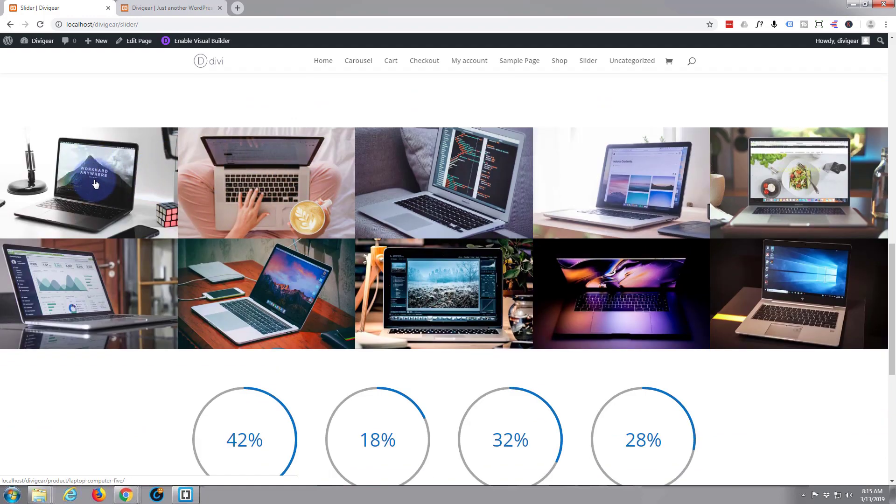
click(96, 184)
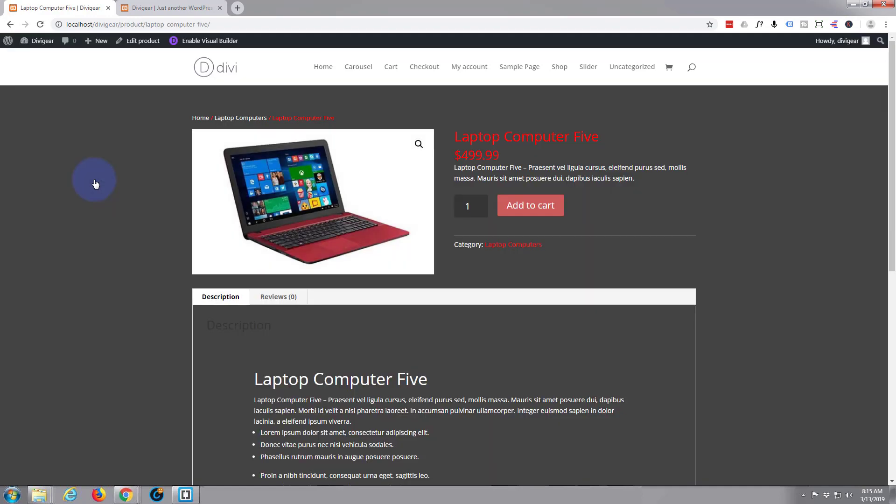
click(10, 25)
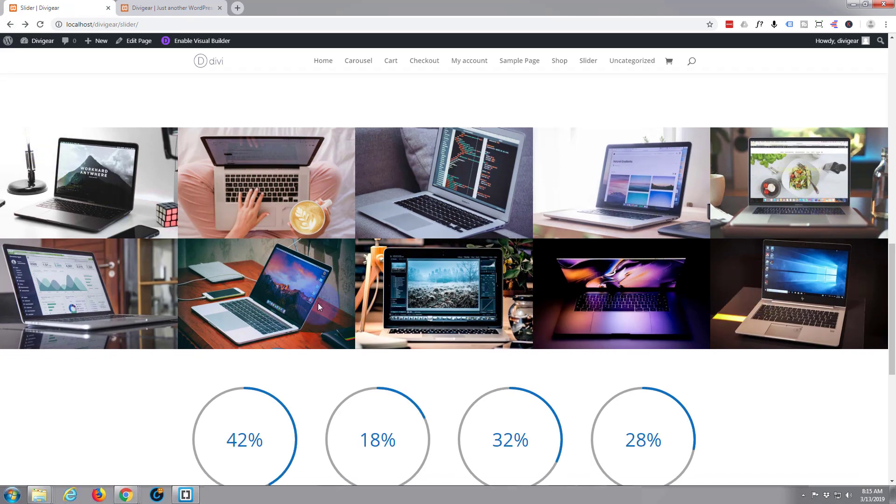
scroll(282, 219, up, 1)
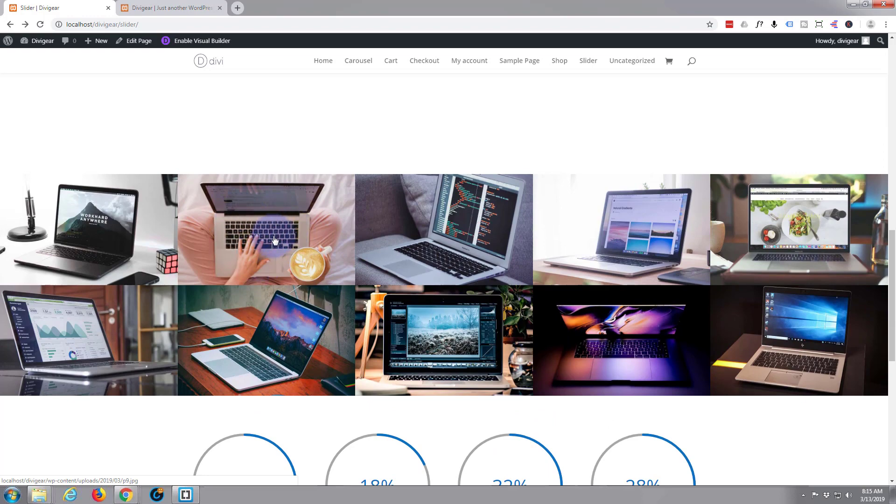
click(274, 241)
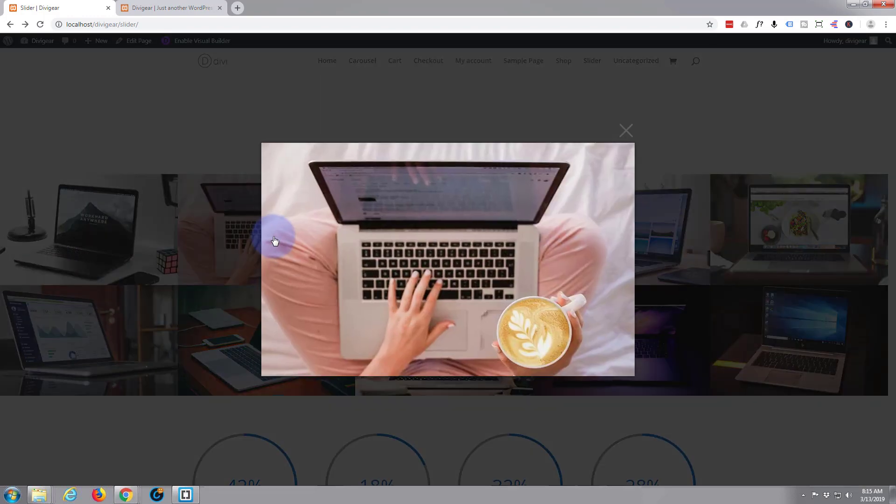
click(630, 137)
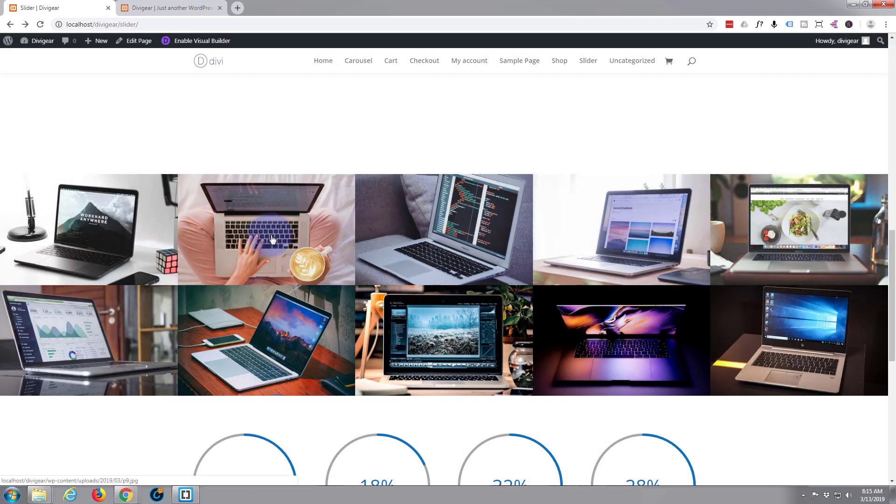
click(273, 239)
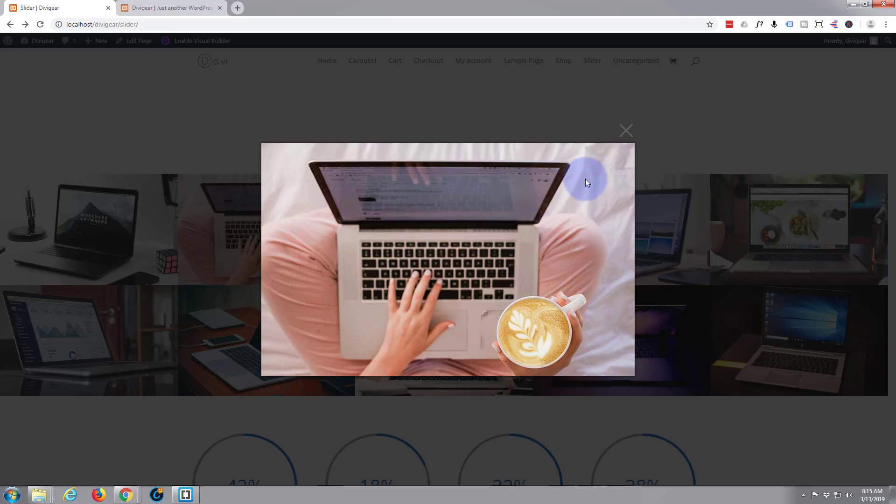
click(627, 133)
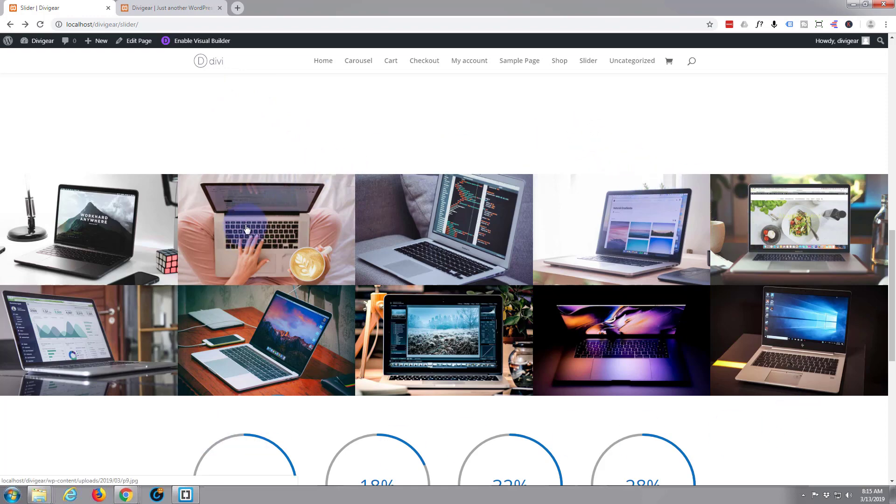
scroll(293, 206, up, 4)
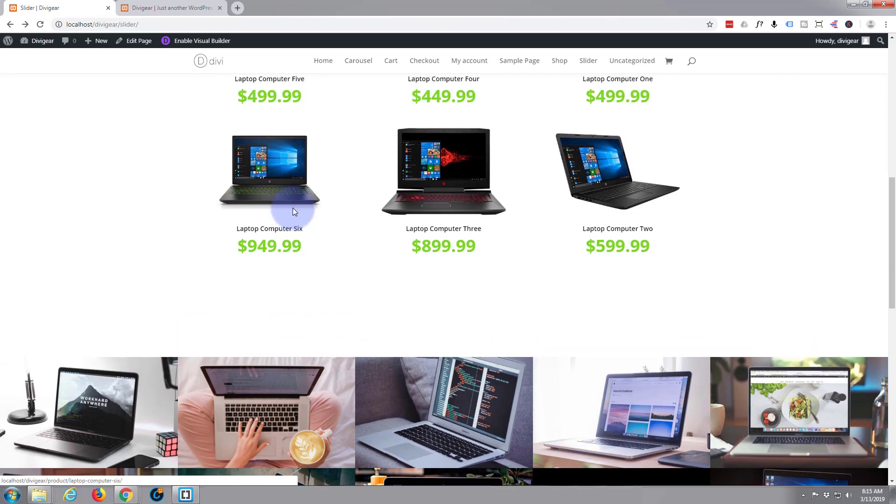
- Scroll through the live Slider page to review the section spacing
scroll(293, 208, down, 7)
scroll(293, 210, up, 2)
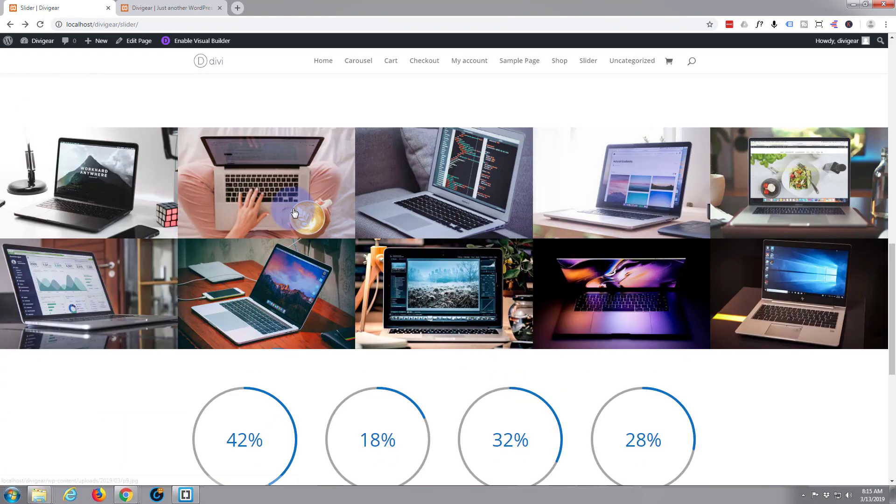
scroll(294, 212, up, 3)
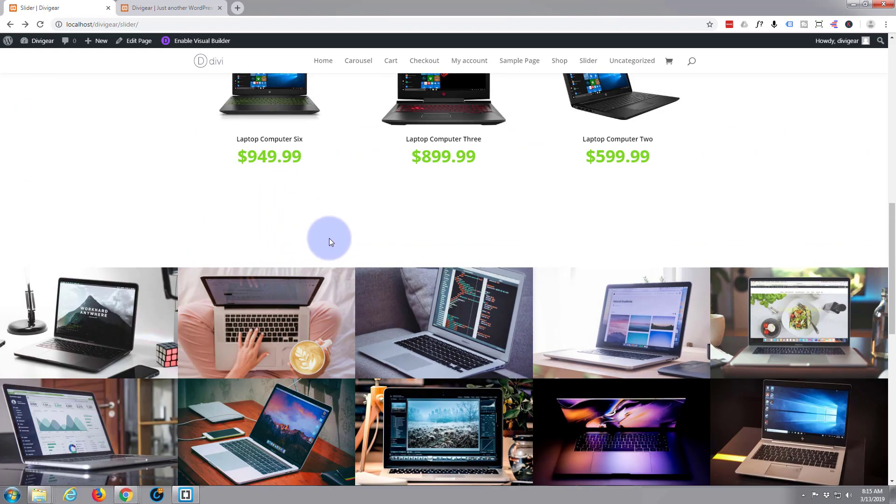
scroll(329, 243, down, 1)
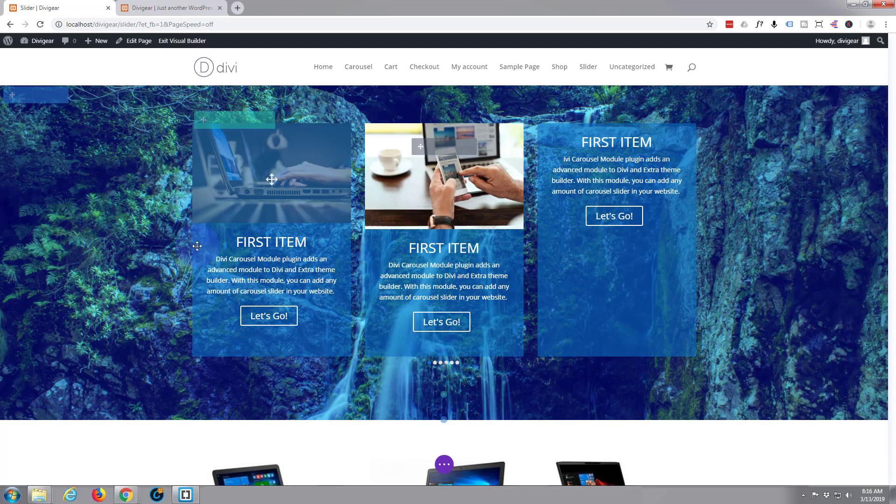
- Cut the product section's bottom padding from 54px to 0 and set the product row's bottom padding to 62px
scroll(137, 264, down, 2)
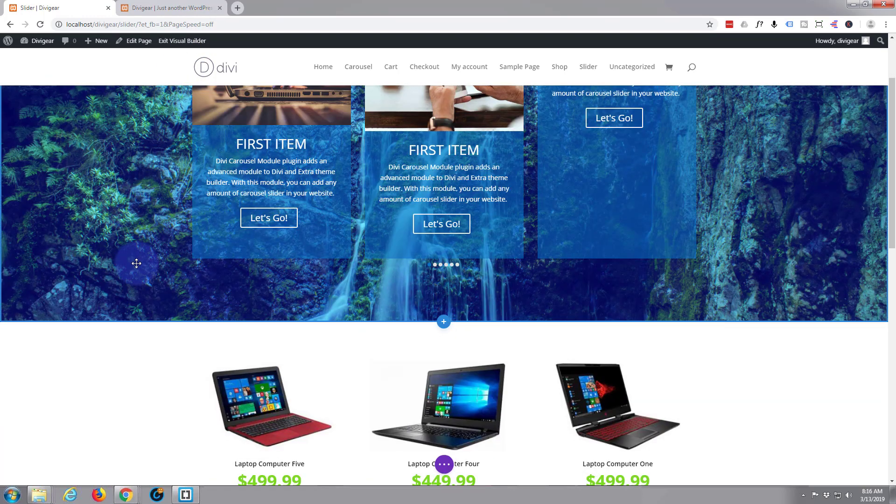
scroll(136, 263, down, 8)
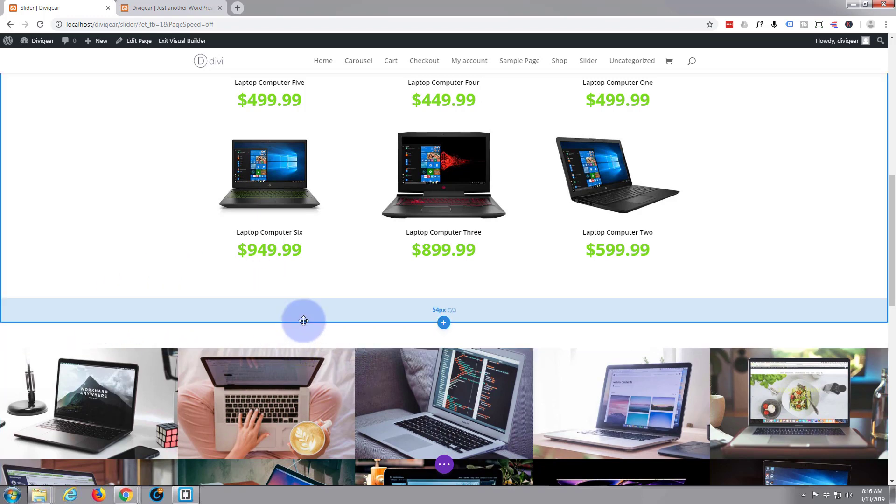
drag(303, 320, 287, 275)
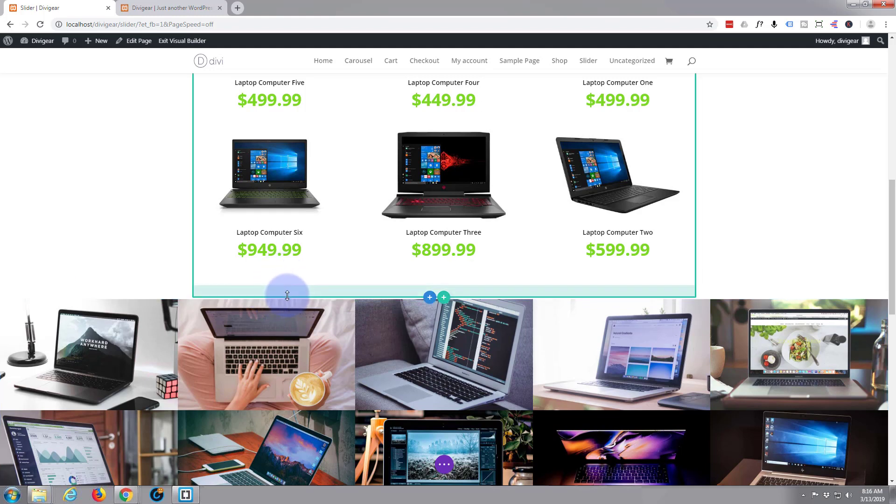
mouse_move(287, 297)
mouse_down()
mouse_move(285, 309)
mouse_move(286, 292)
mouse_up()
scroll(103, 217, down, 2)
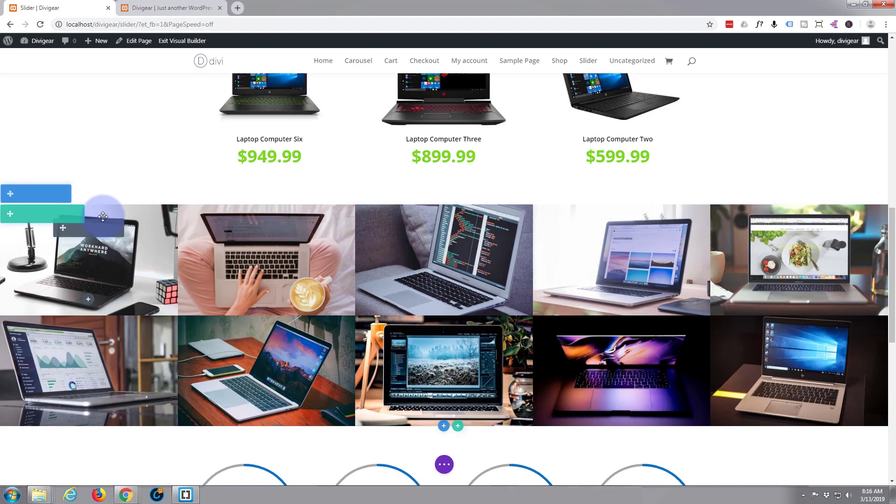
scroll(102, 216, down, 4)
- Bring up Divi's page-level actions menu to save the padding changes
scroll(116, 225, up, 2)
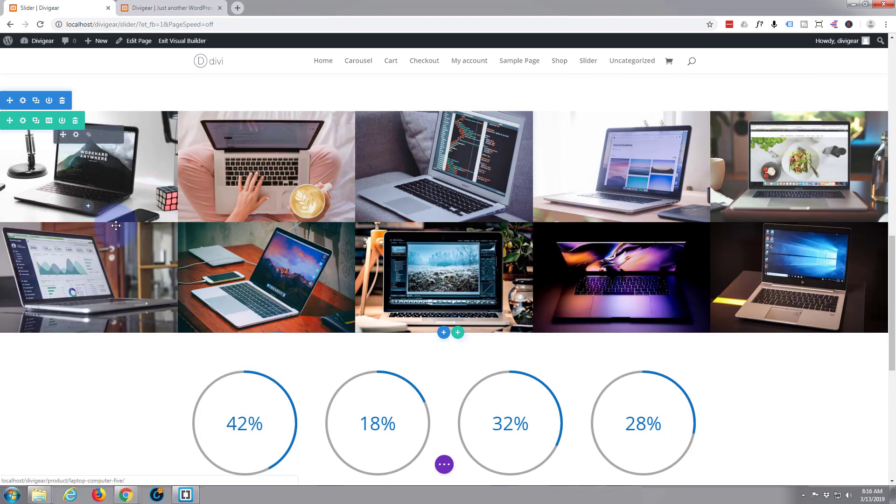
click(445, 465)
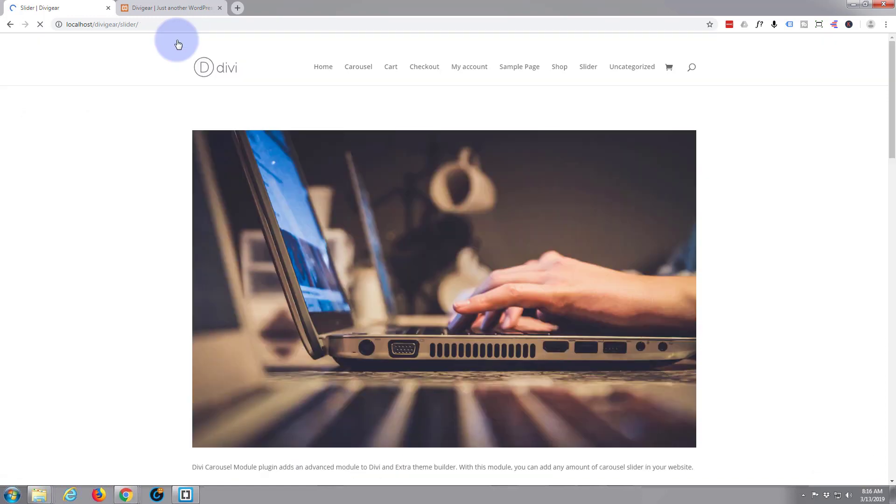
scroll(122, 149, down, 9)
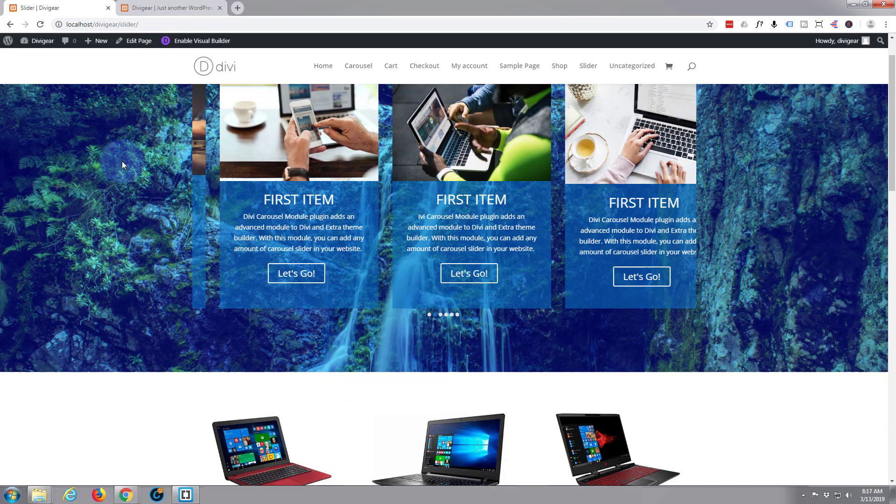
scroll(123, 163, down, 2)
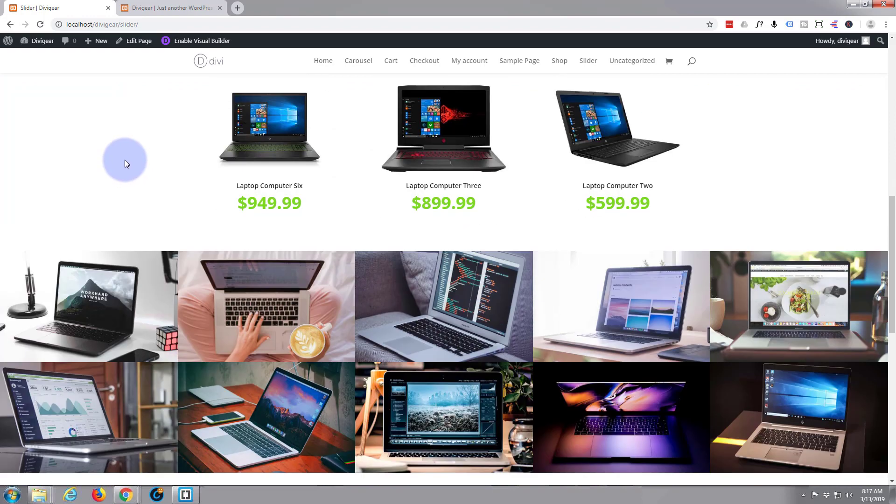
scroll(124, 160, down, 1)
scroll(125, 156, down, 2)
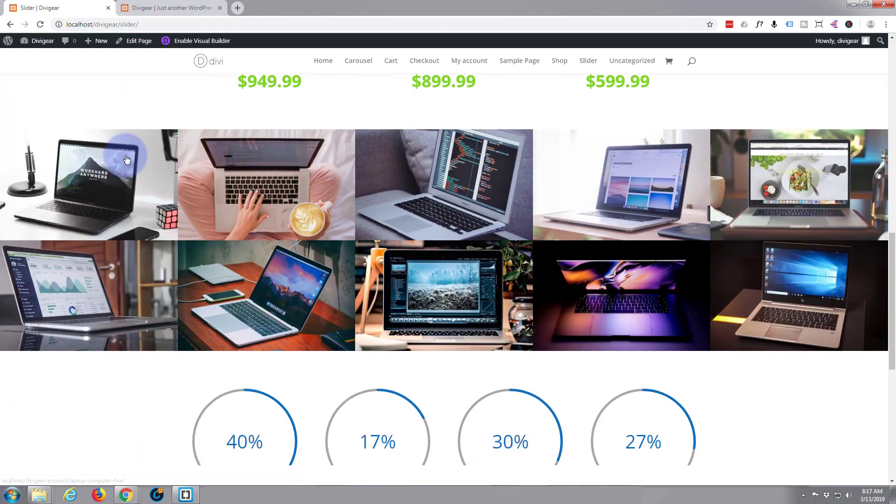
scroll(124, 153, up, 1)
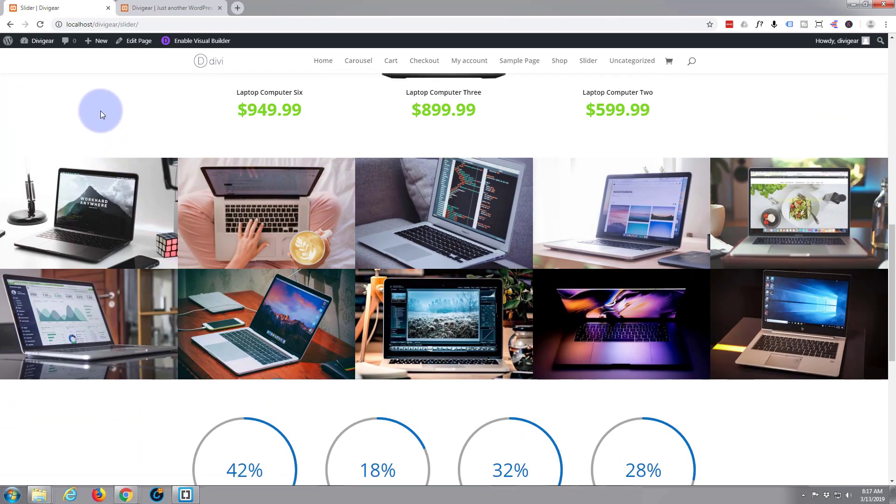